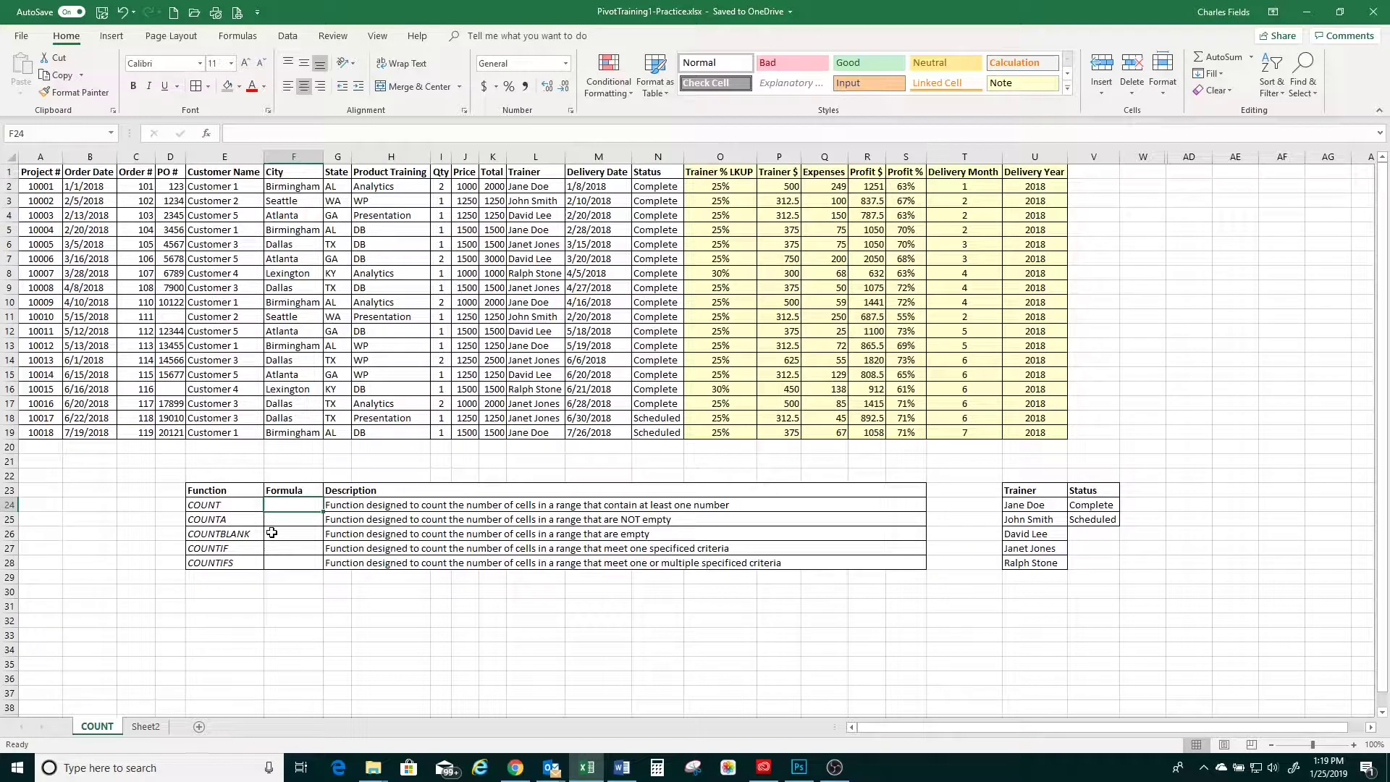
{"action": "type", "text": "="}
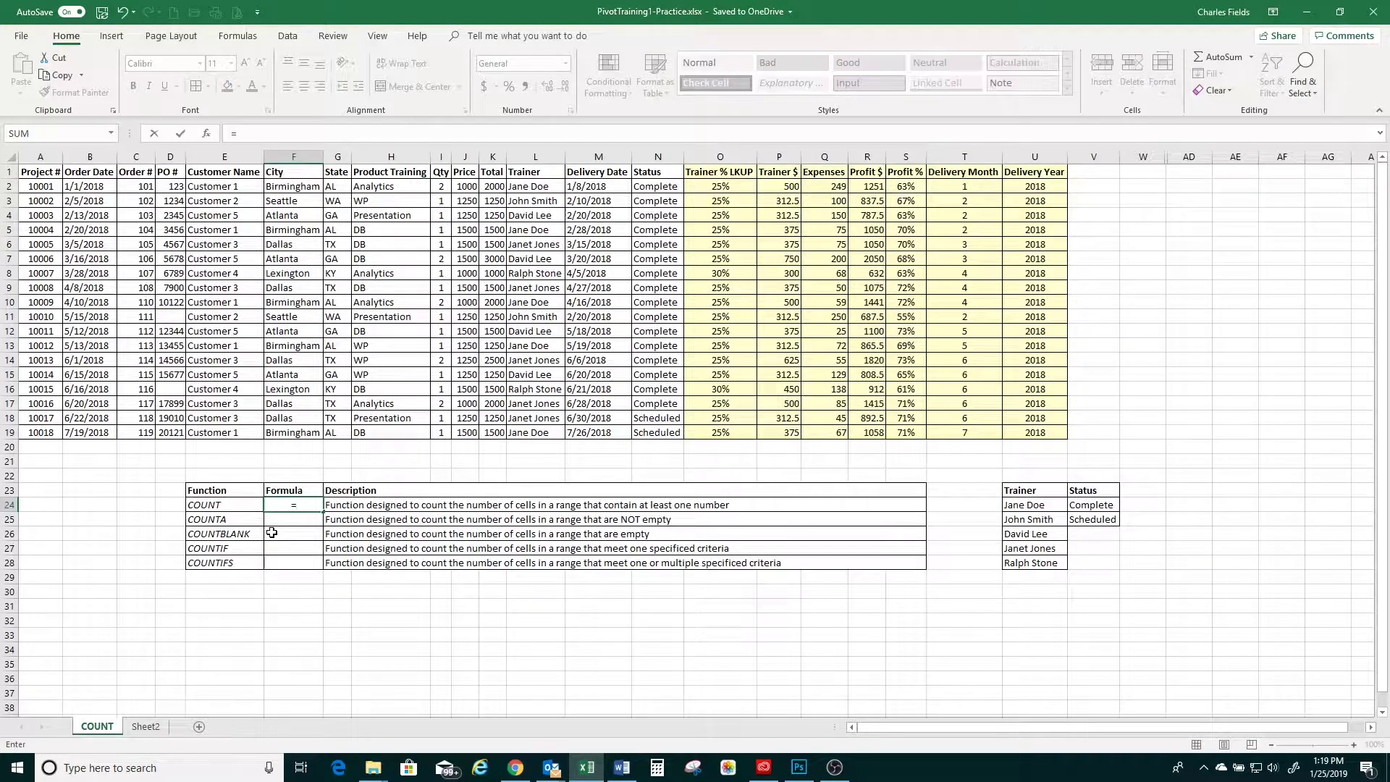
{"action": "type", "text": "COUNT"}
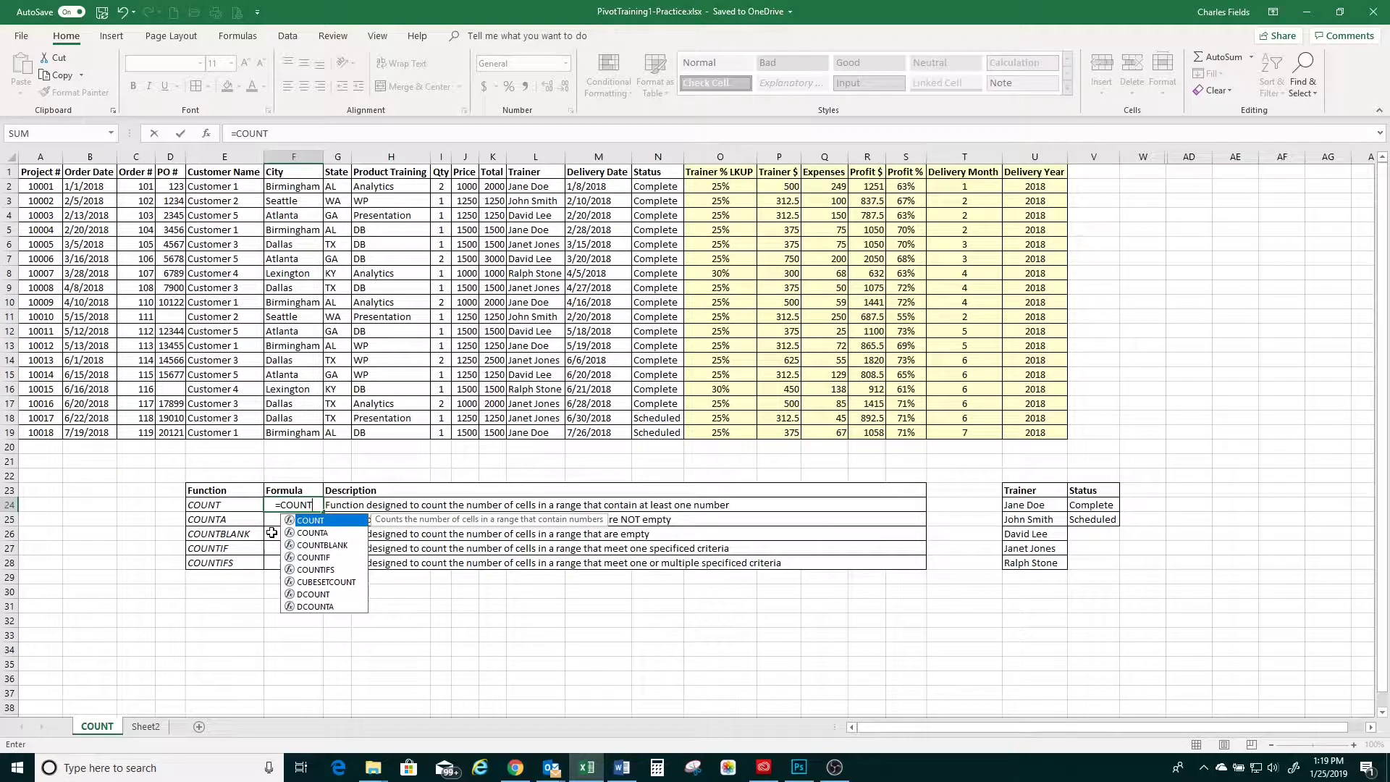
{"action": "type", "text": "("}
{"action": "key", "text": "Escape"}
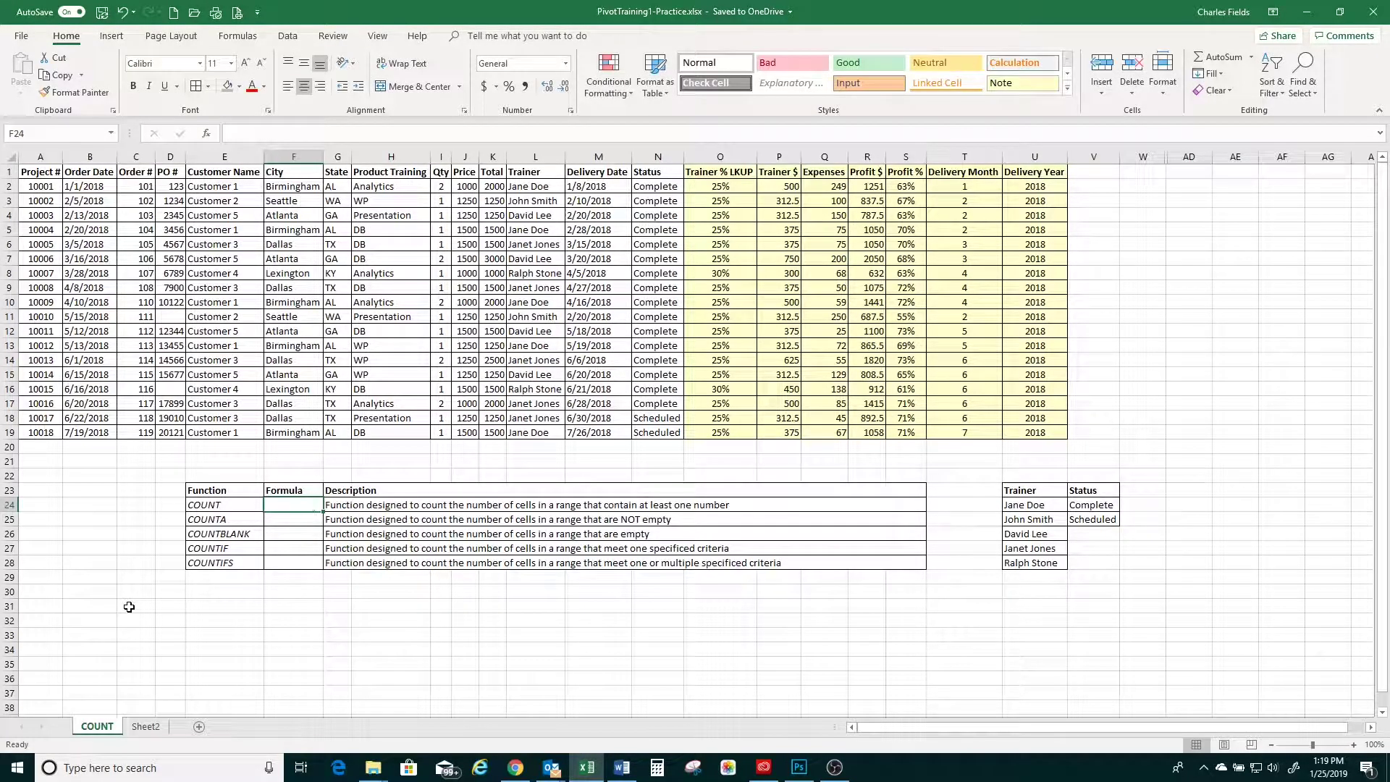
Enter a COUNT formula over the Order # cells C2:C19 in F24, and check it against the selection count of that range.
{"action": "type", "text": "=COUNT("}
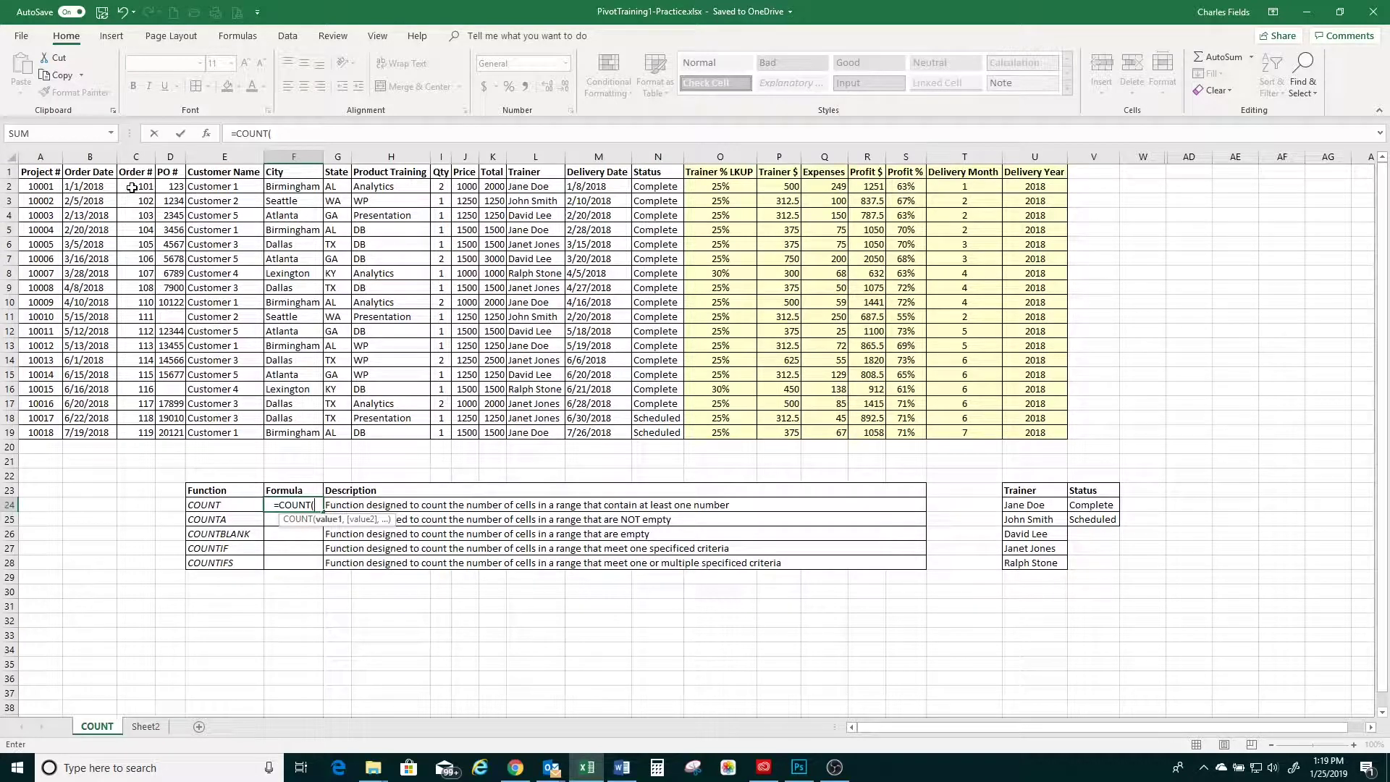
{"action": "left_click_drag", "start_coordinate": [132, 187], "coordinate": [138, 434]}
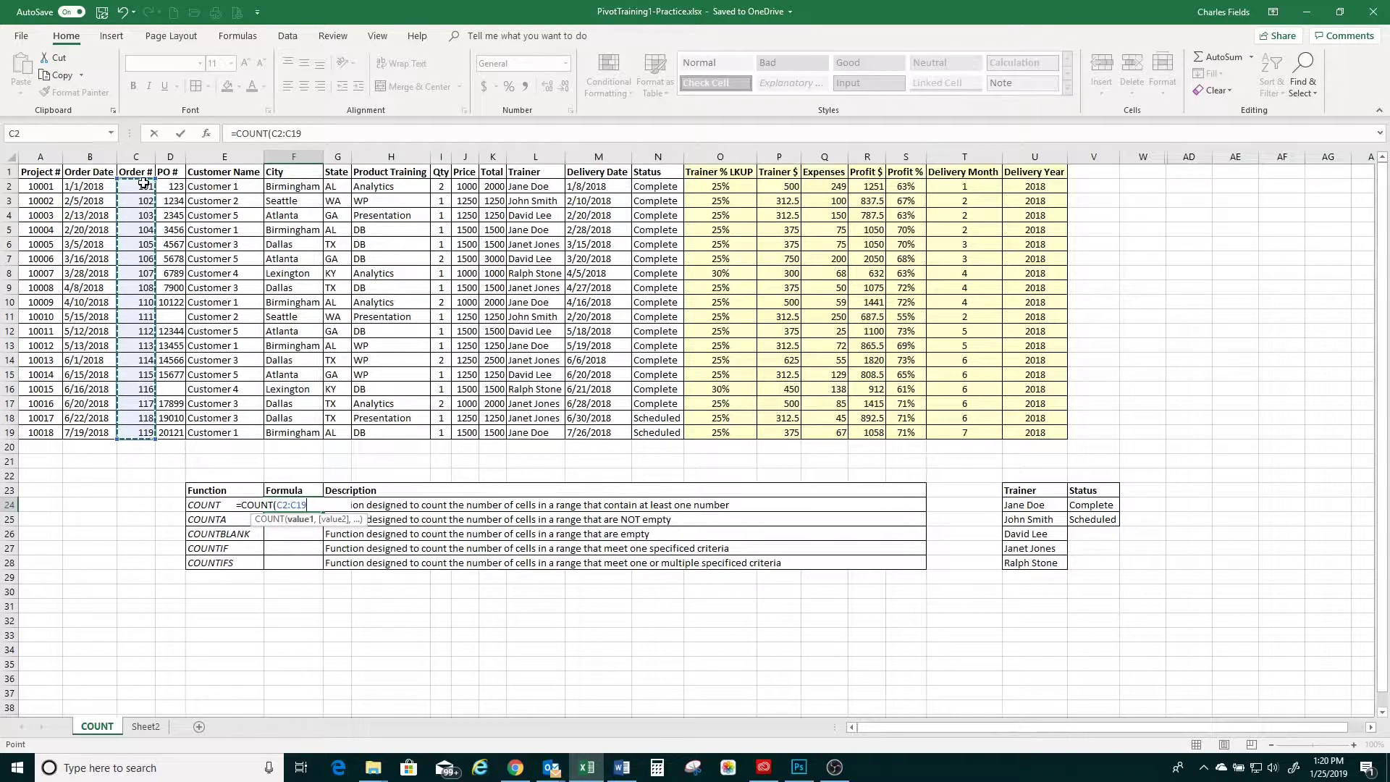
{"action": "key", "text": "Return"}
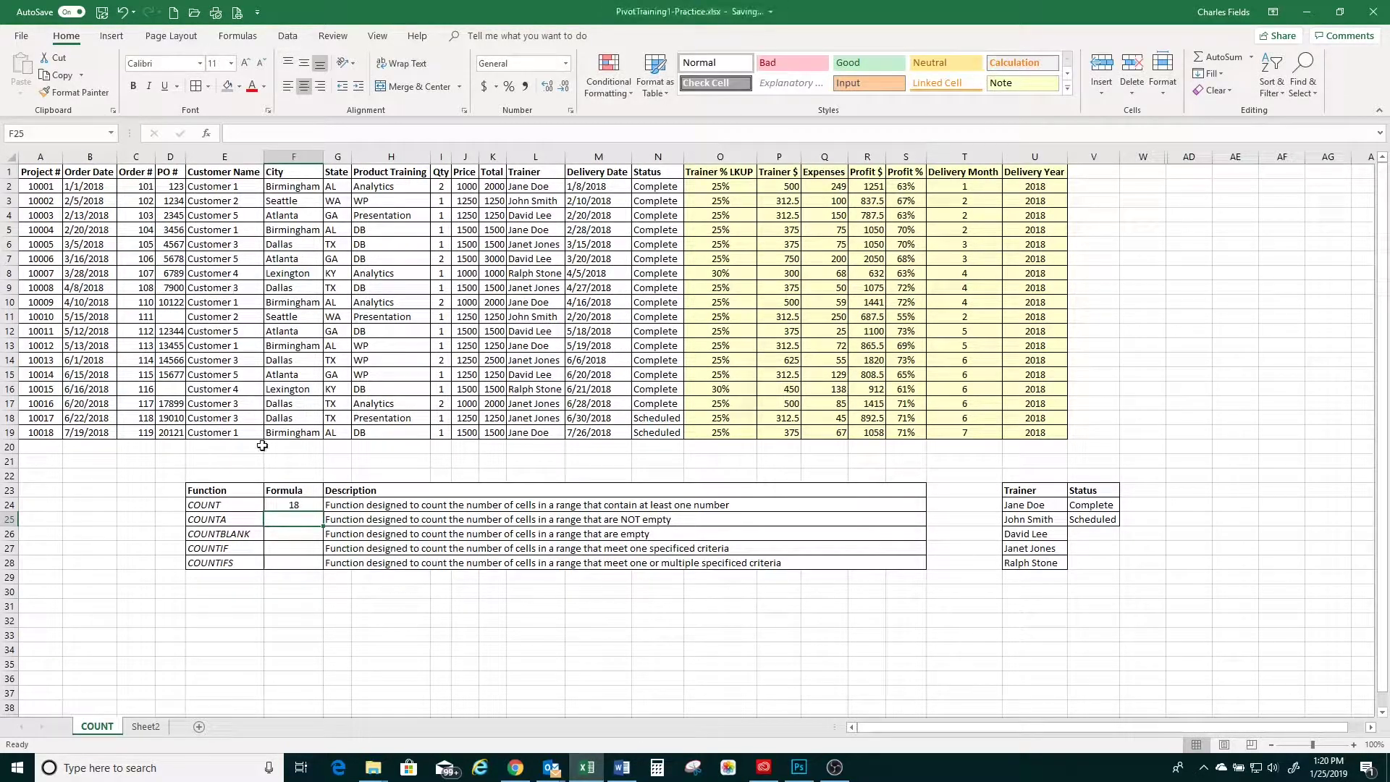
{"action": "left_click", "coordinate": [280, 507]}
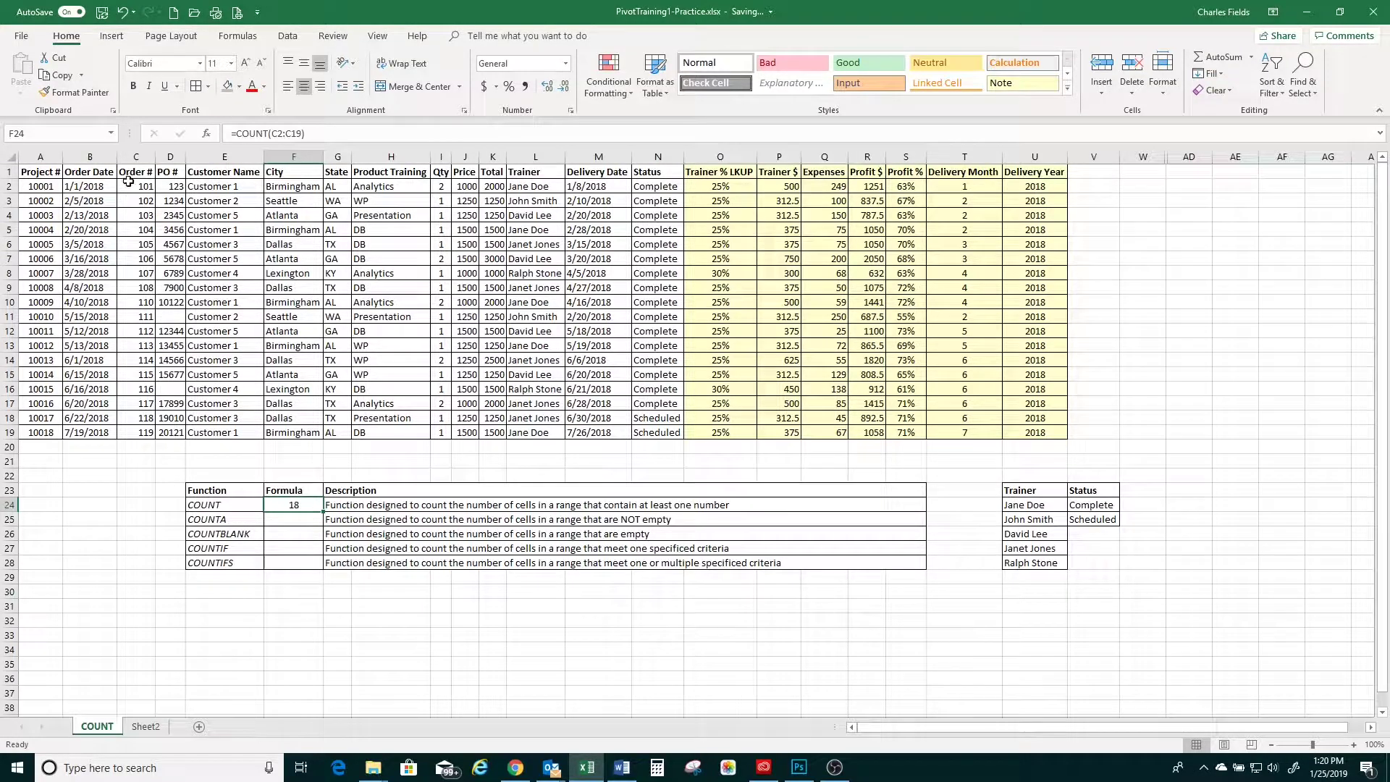
{"action": "left_click_drag", "start_coordinate": [134, 187], "coordinate": [134, 432]}
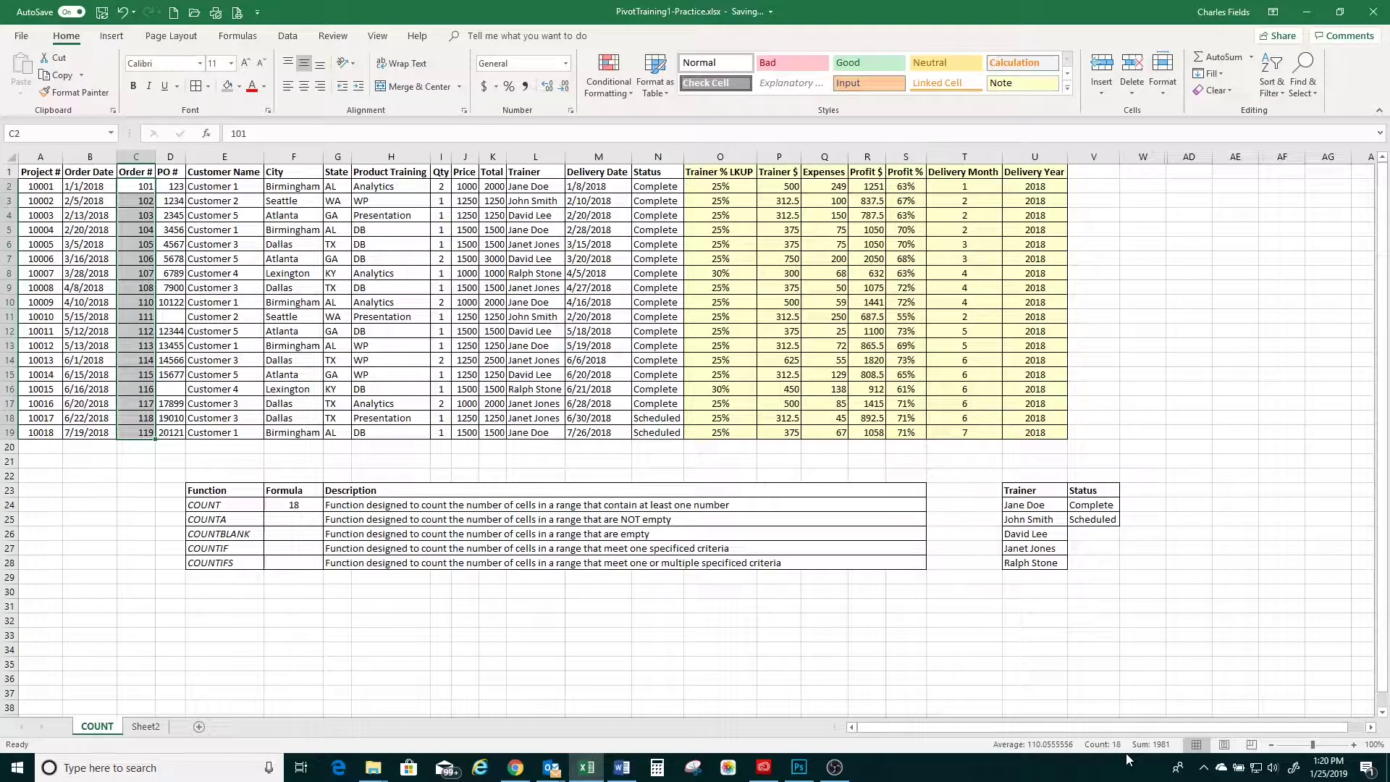
Enter a COUNTA formula in F25 that counts the non-empty PO # cells D2:D19.
{"action": "left_click", "coordinate": [286, 521]}
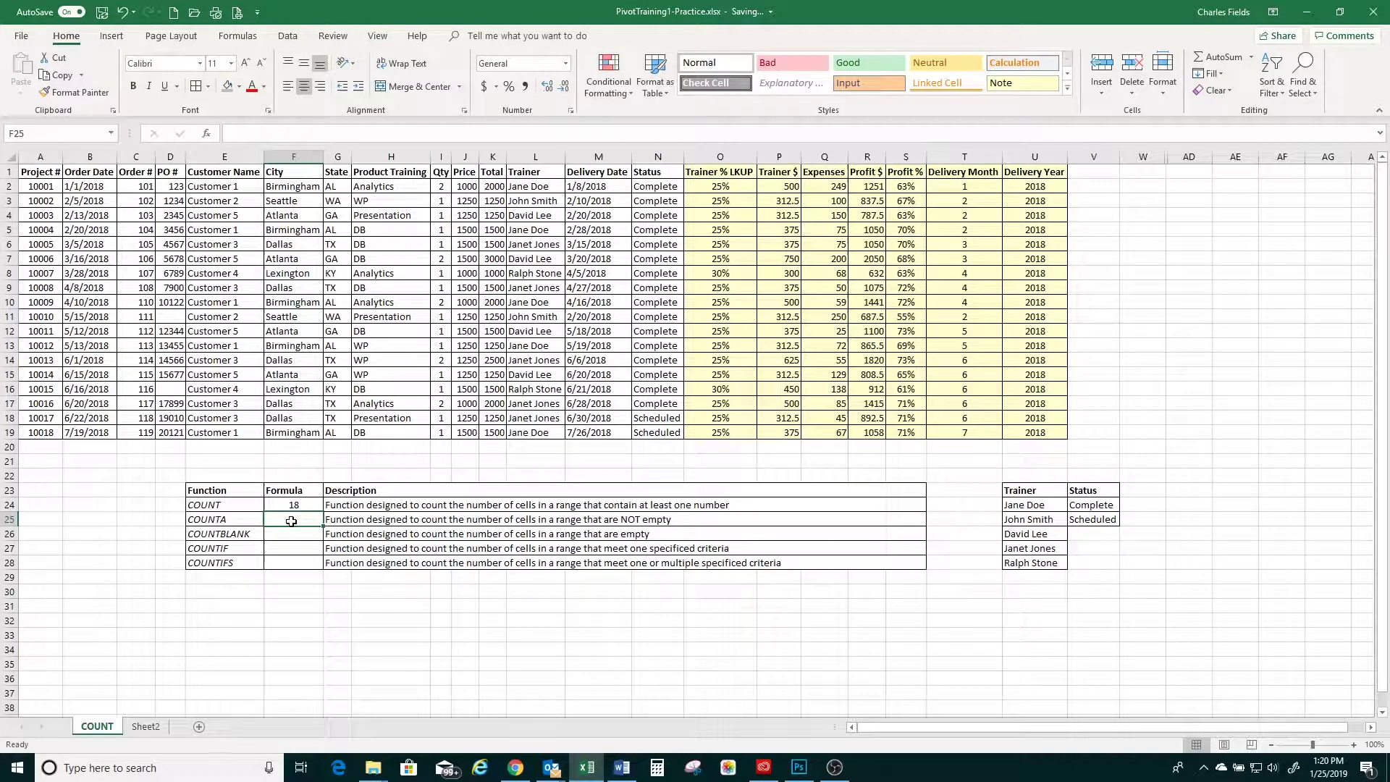
{"action": "type", "text": "=COUNTA"}
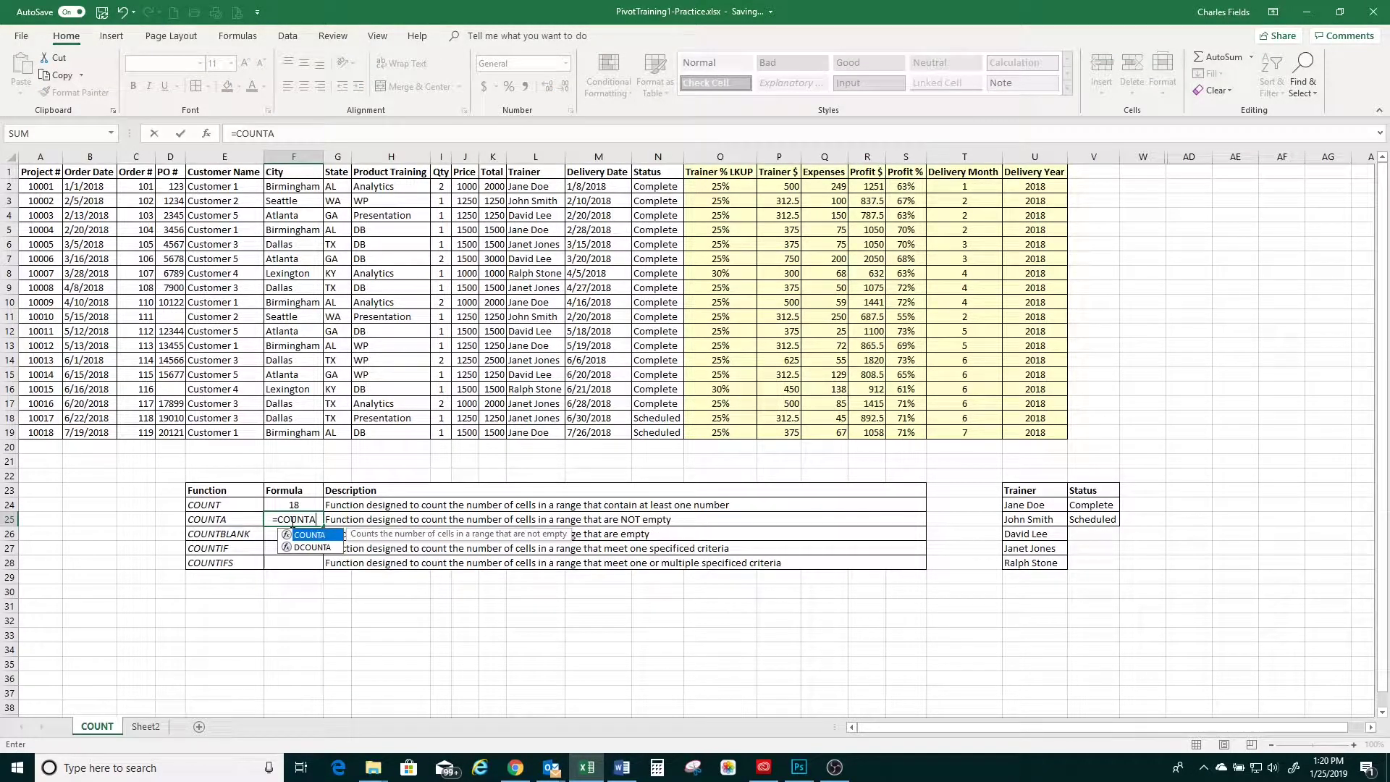
{"action": "type", "text": "("}
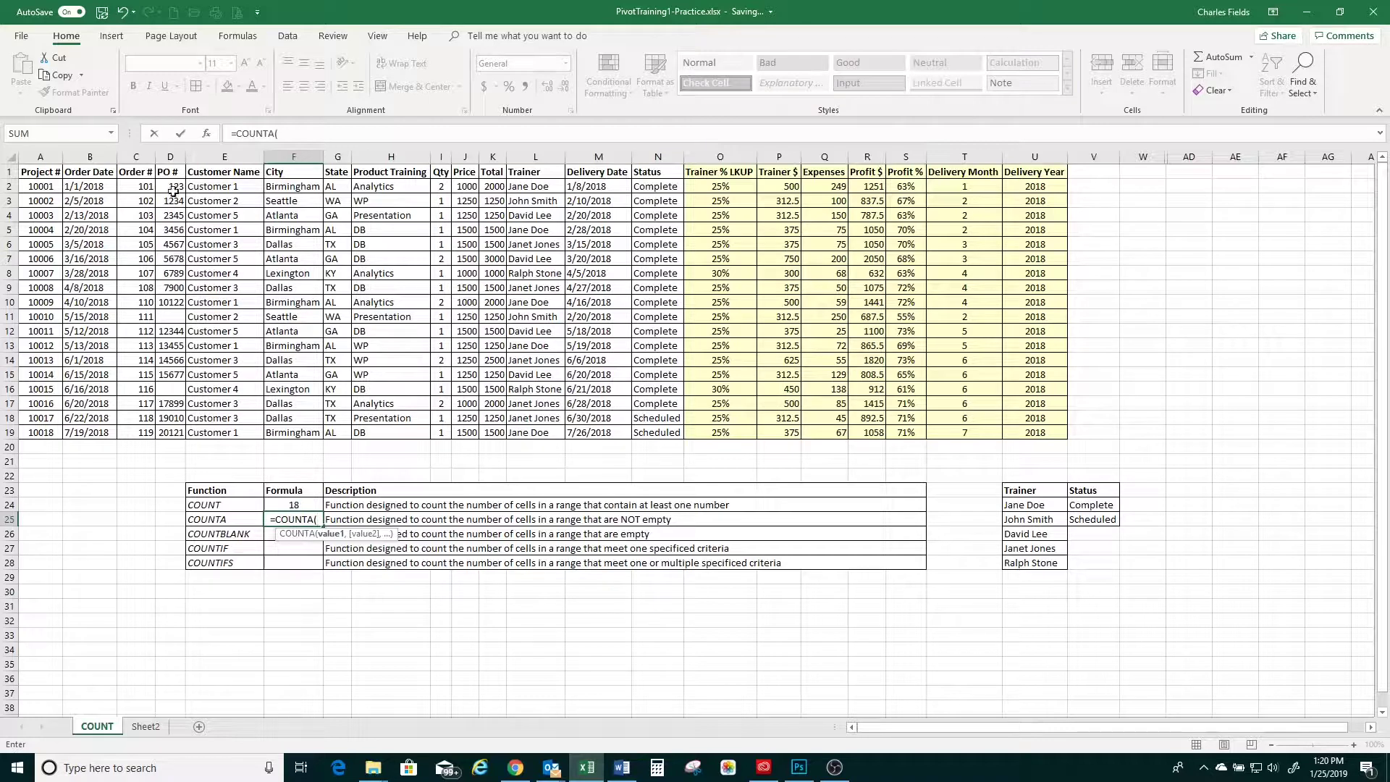
{"action": "left_click_drag", "start_coordinate": [174, 189], "coordinate": [174, 432]}
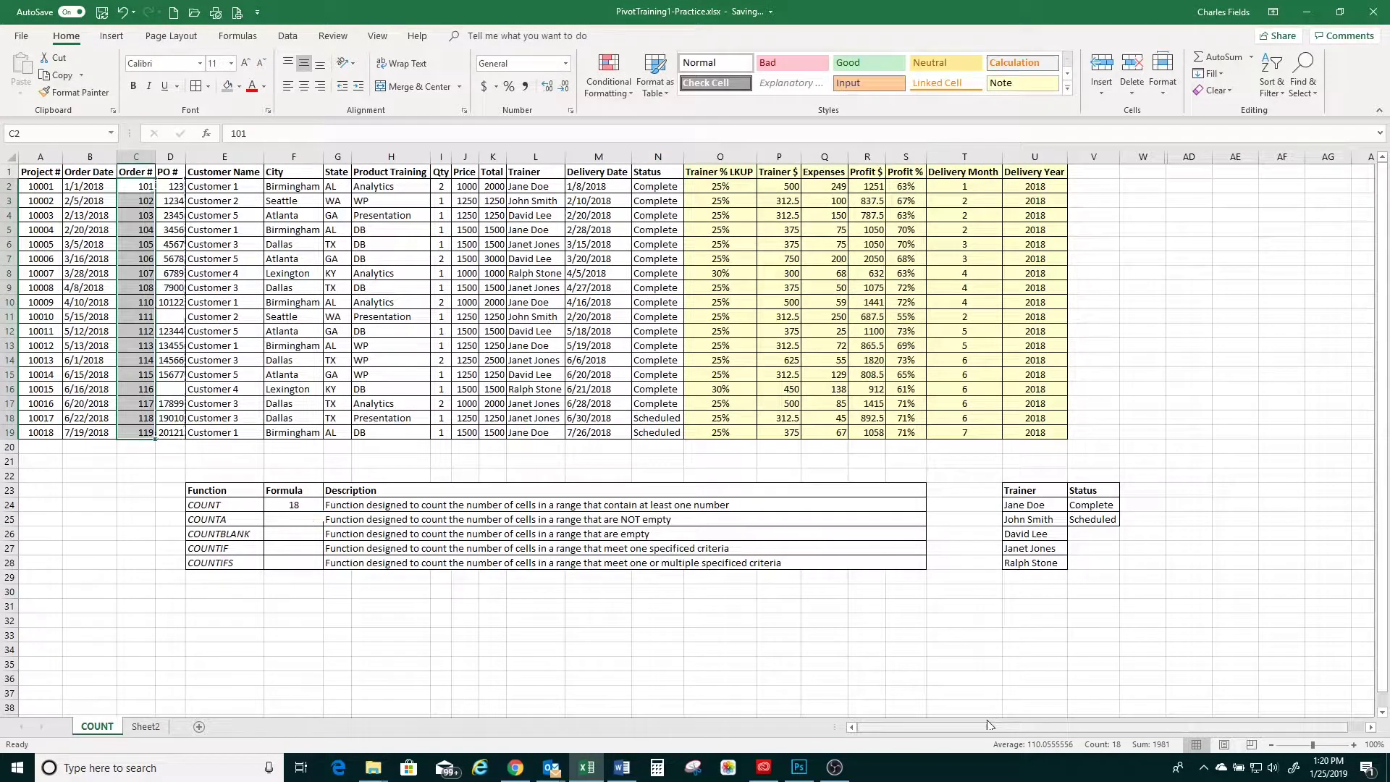
{"action": "key", "text": "Return"}
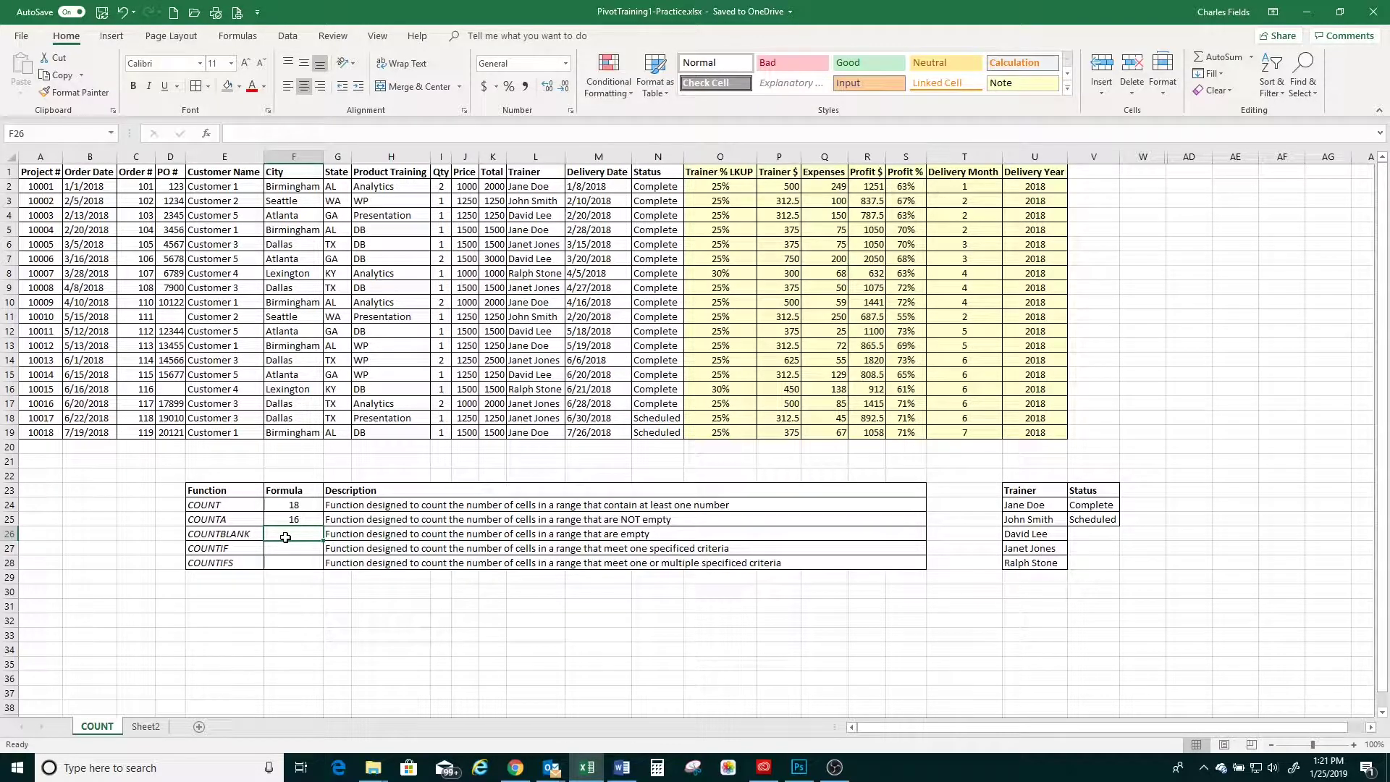
Enter a COUNTBLANK formula in F26 that counts the empty PO # cells in D2:D19.
{"action": "type", "text": "=COUNTB"}
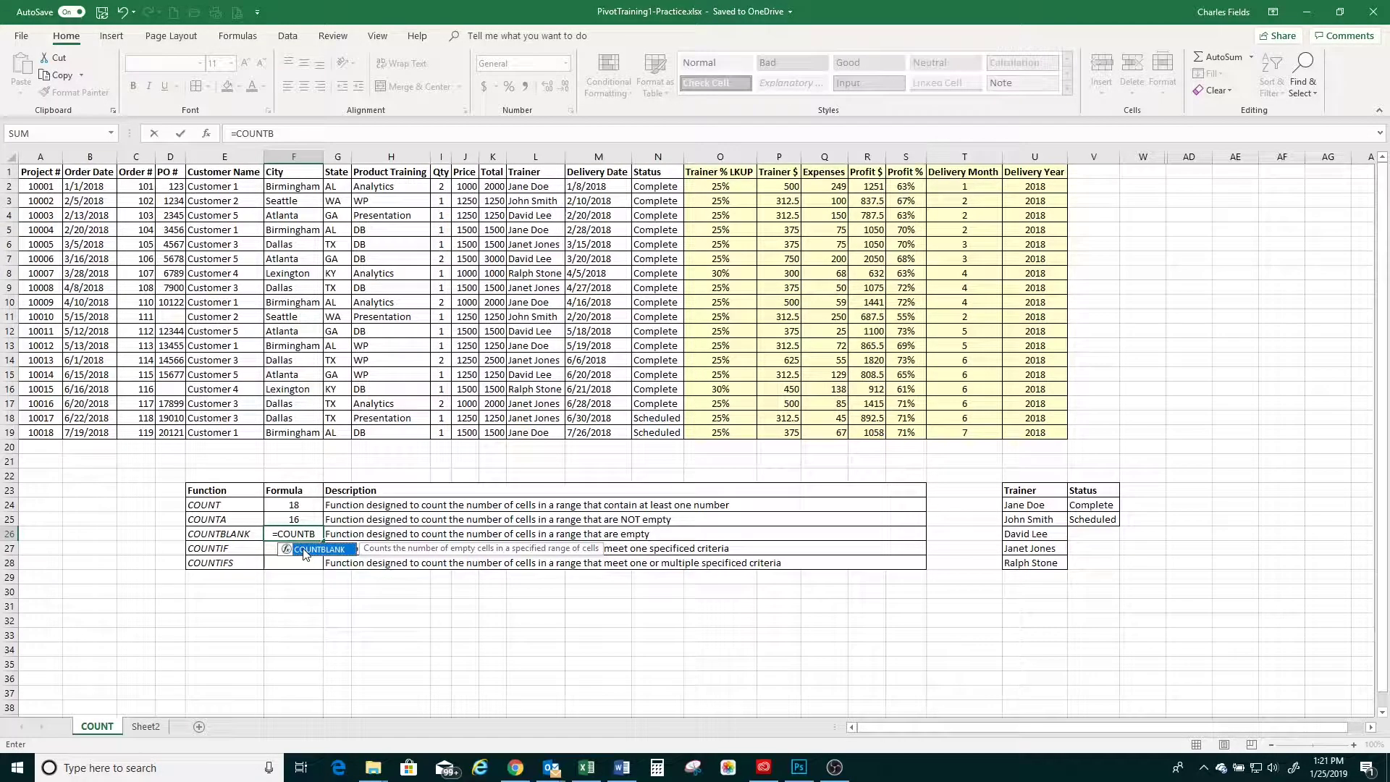
{"action": "double_click", "coordinate": [308, 550]}
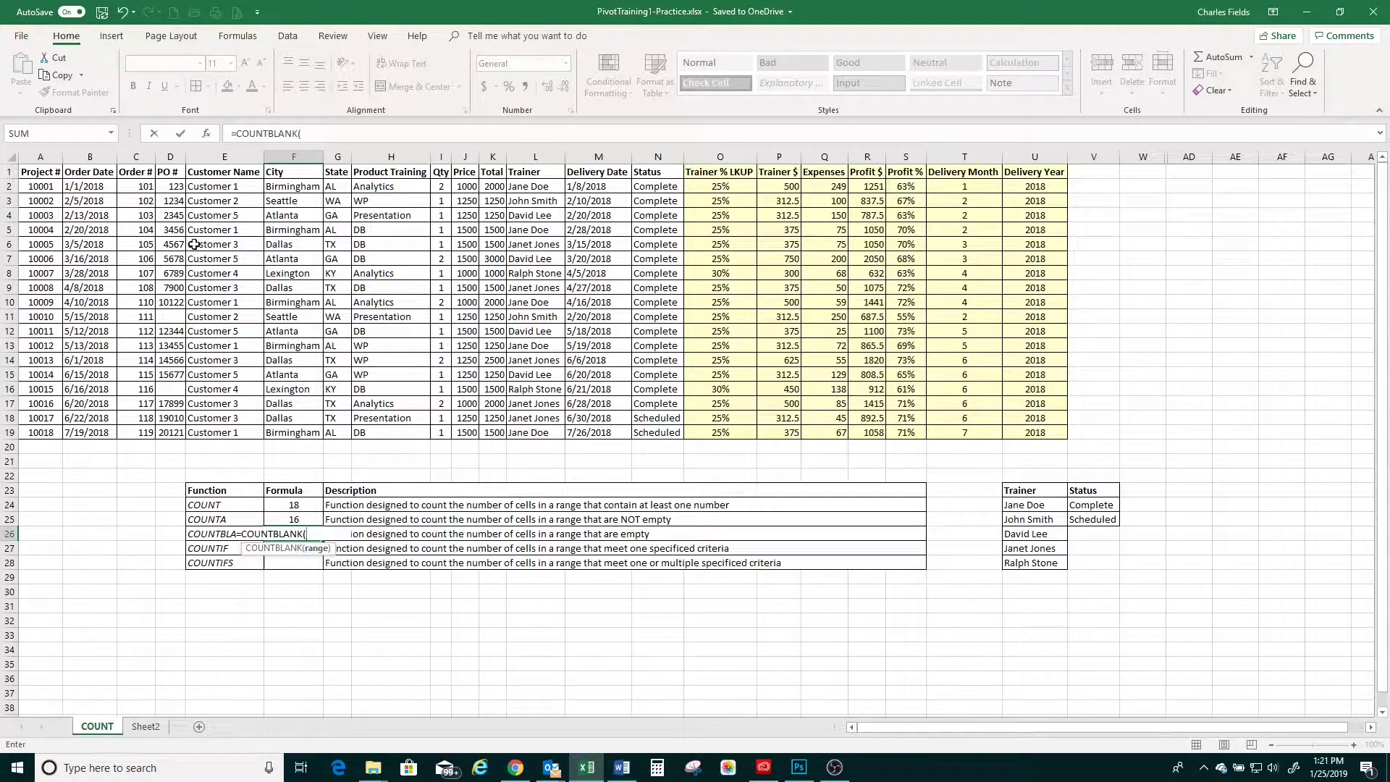
{"action": "left_click_drag", "start_coordinate": [172, 187], "coordinate": [168, 433]}
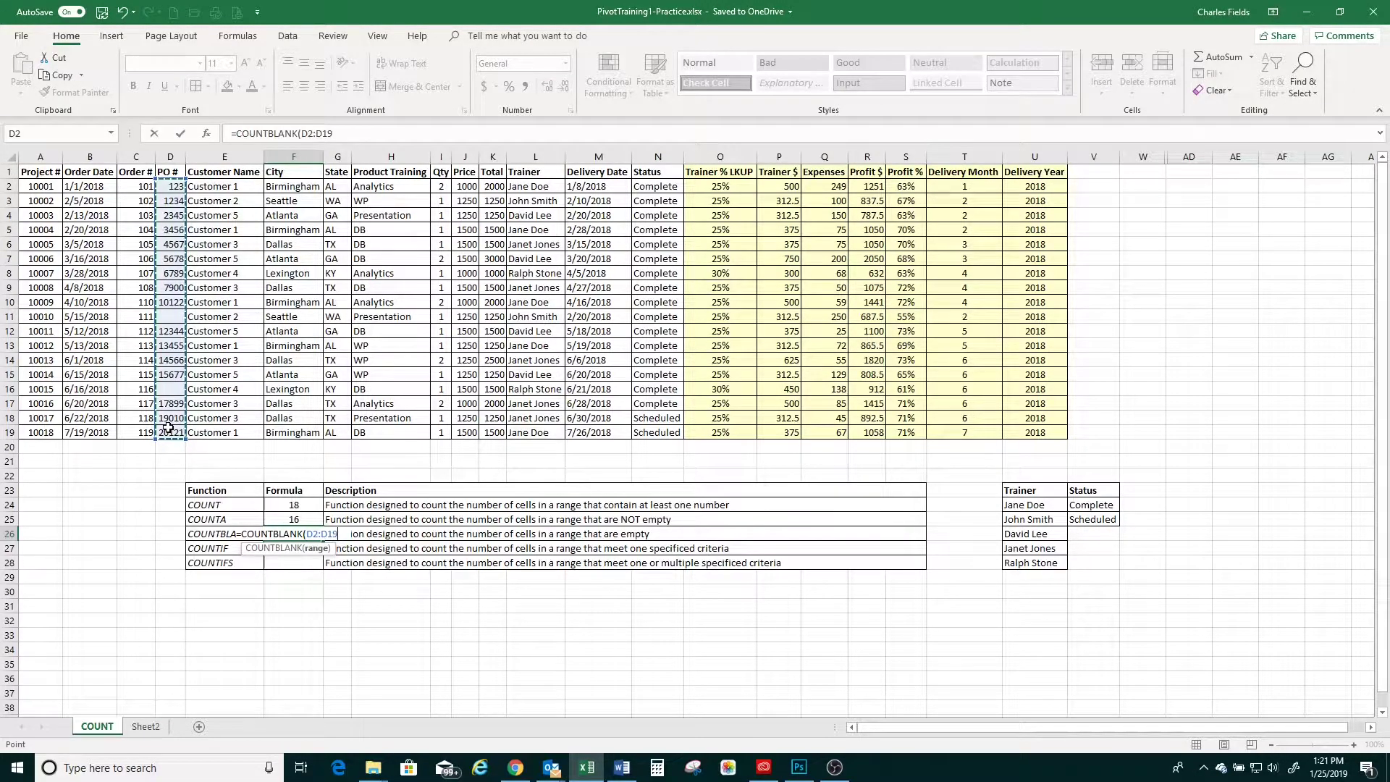
{"action": "key", "text": "Return"}
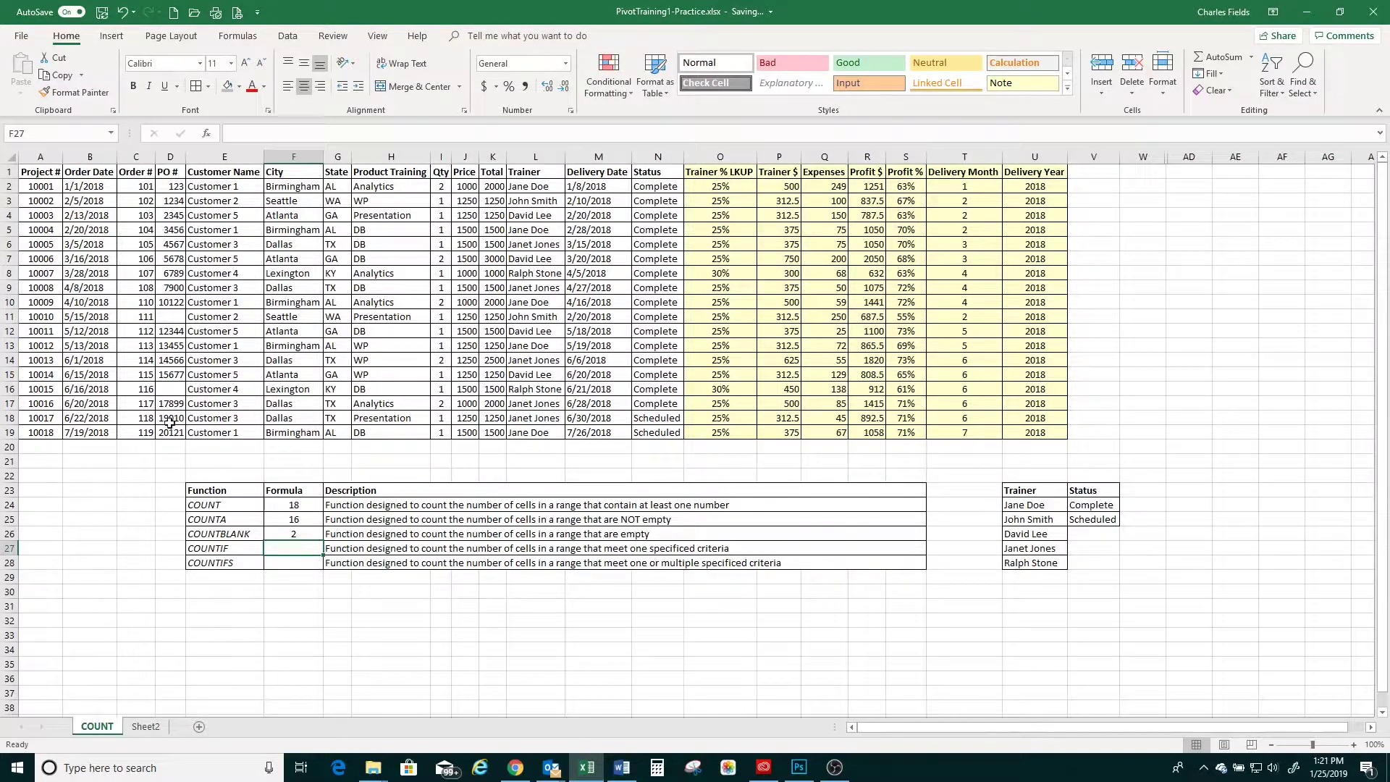
Add D2:D19 as a second range to the COUNT formula in F24, and check it against the selection count of C2:D19.
{"action": "left_click", "coordinate": [286, 505]}
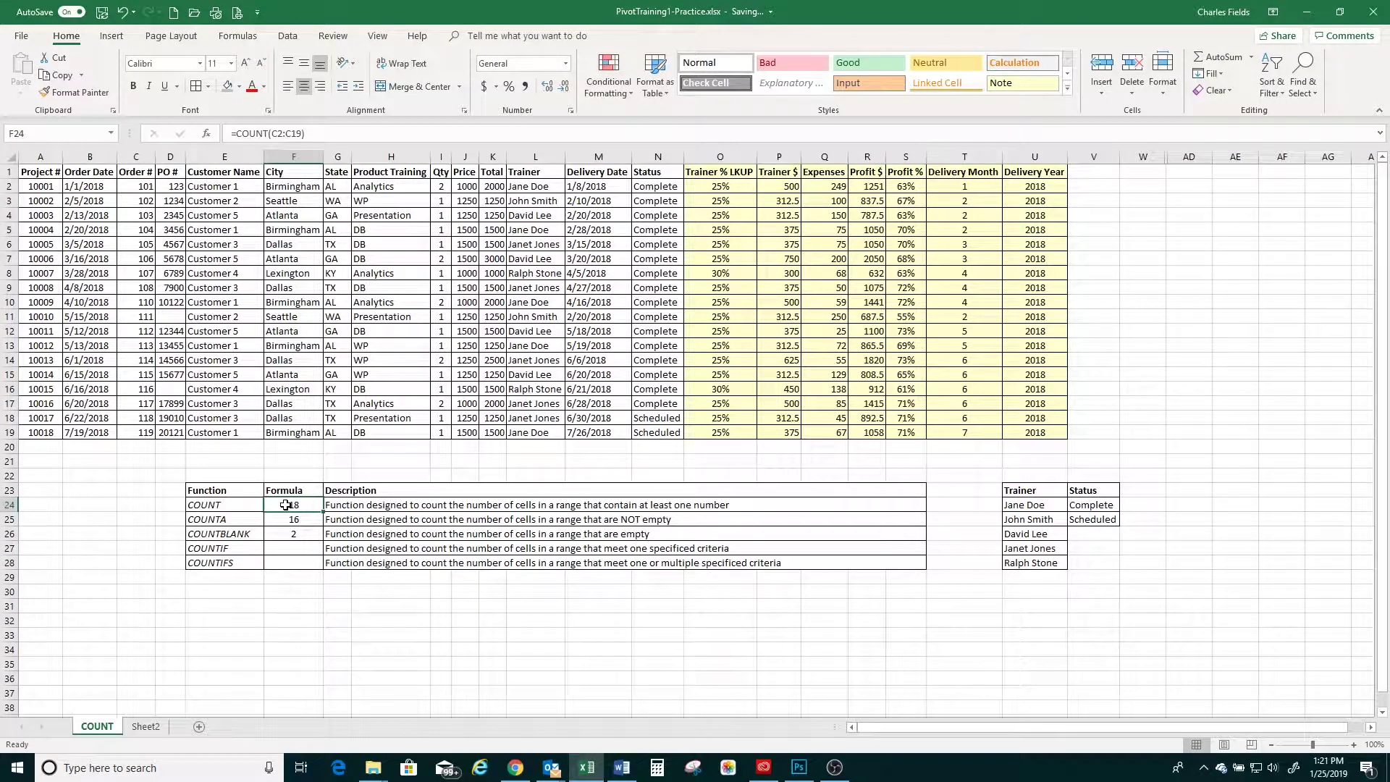
{"action": "left_click", "coordinate": [280, 541]}
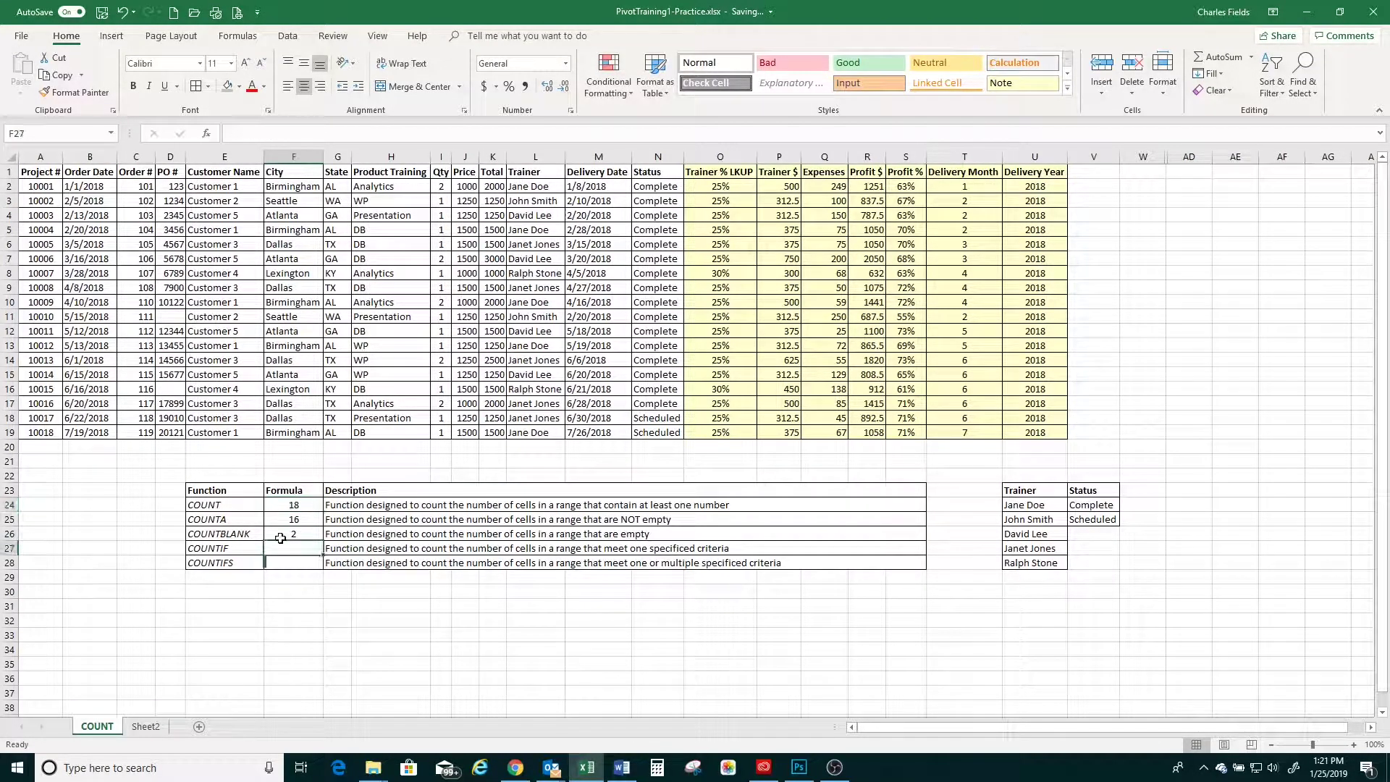
{"action": "left_click", "coordinate": [286, 505]}
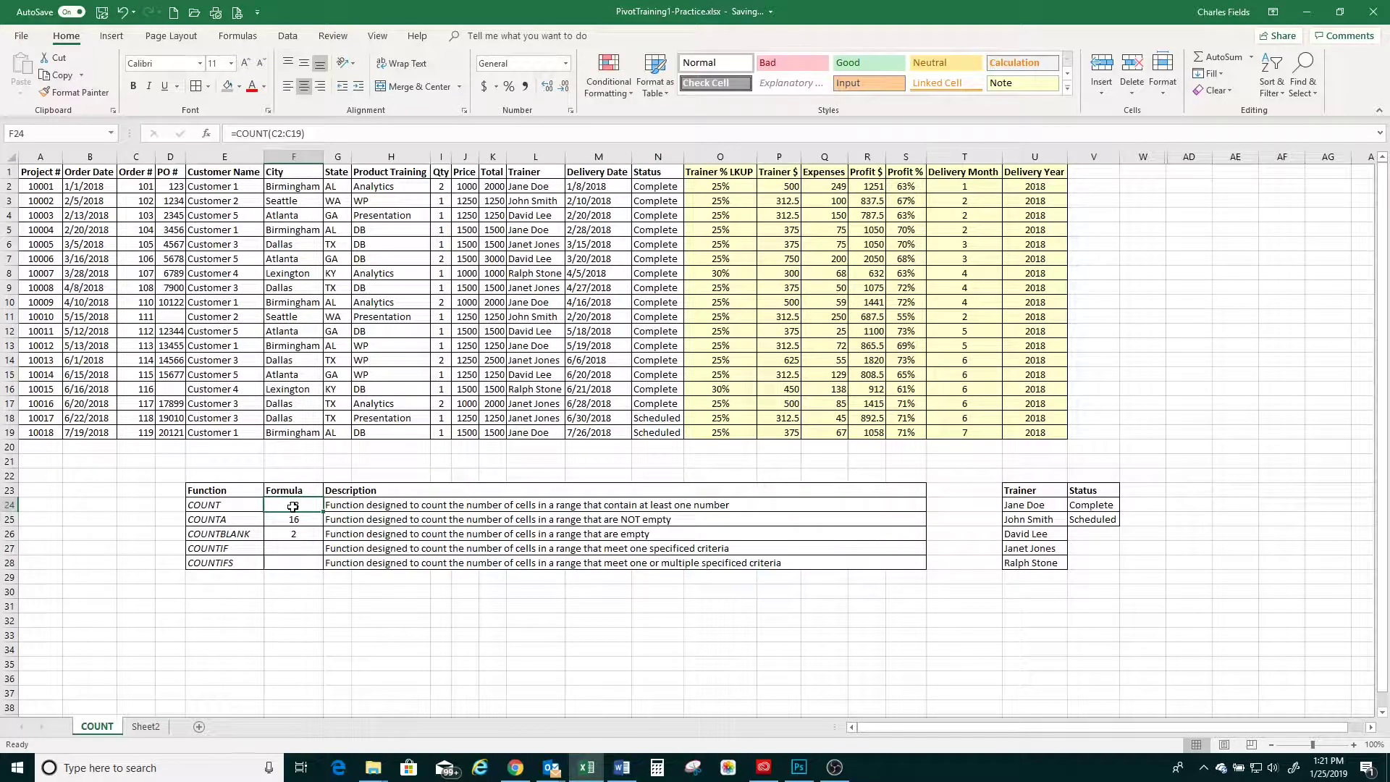
{"action": "left_click", "coordinate": [284, 135]}
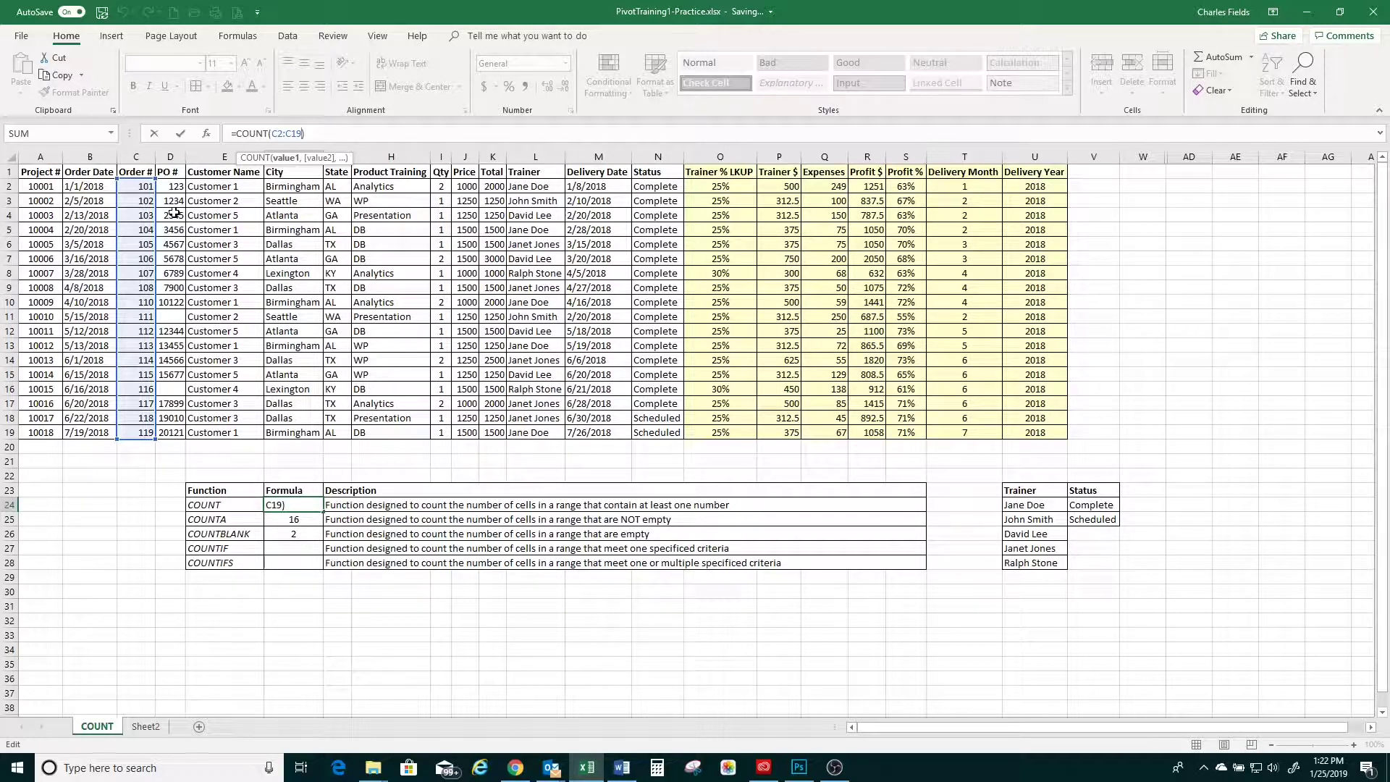
{"action": "type", "text": ","}
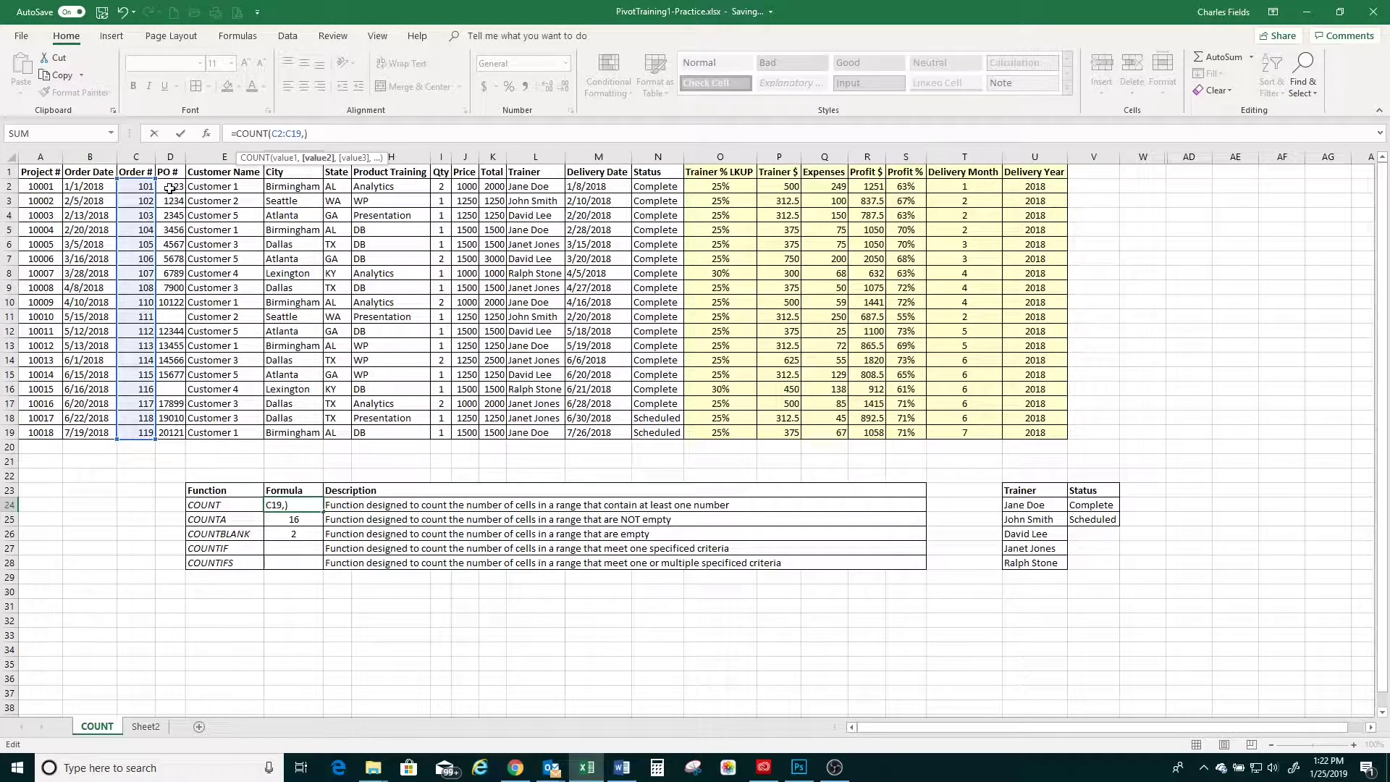
{"action": "left_click_drag", "start_coordinate": [172, 187], "coordinate": [170, 431]}
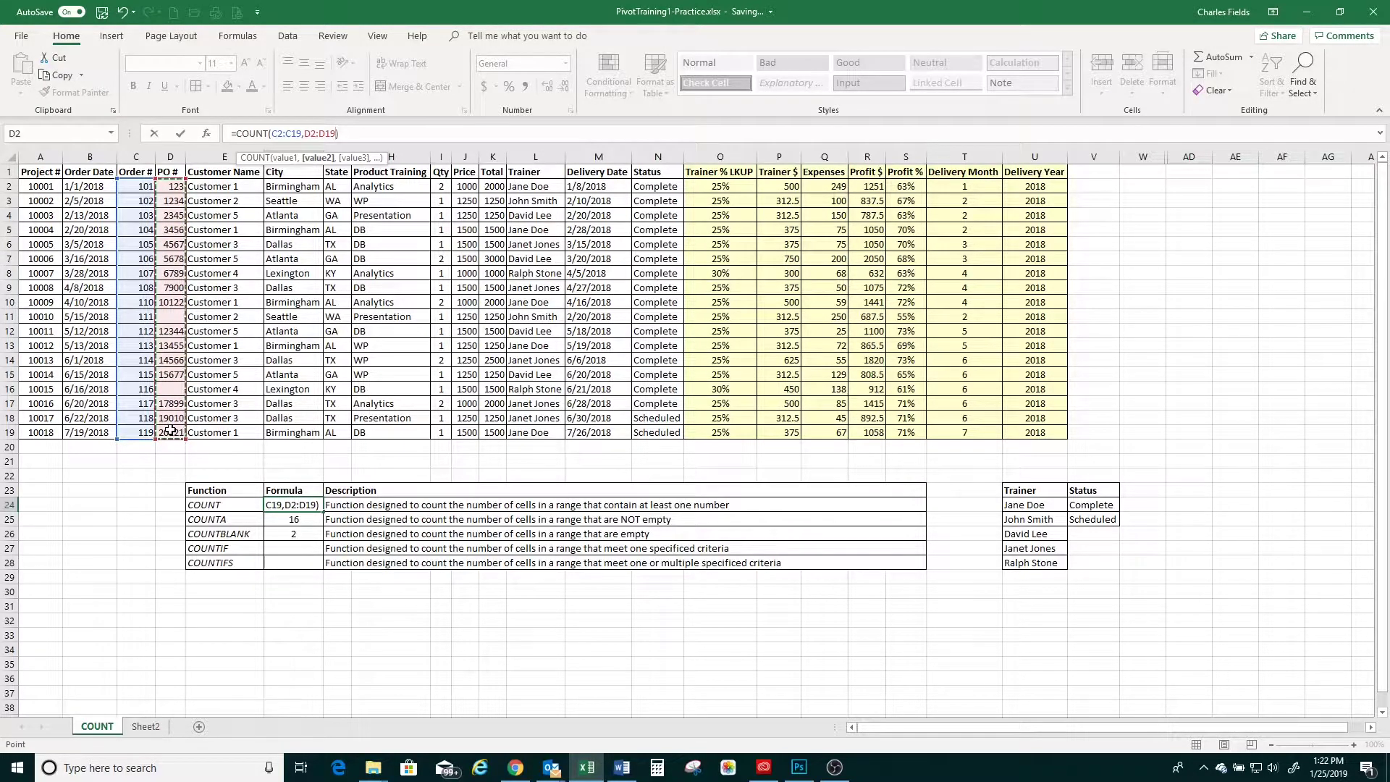
{"action": "key", "text": "Return"}
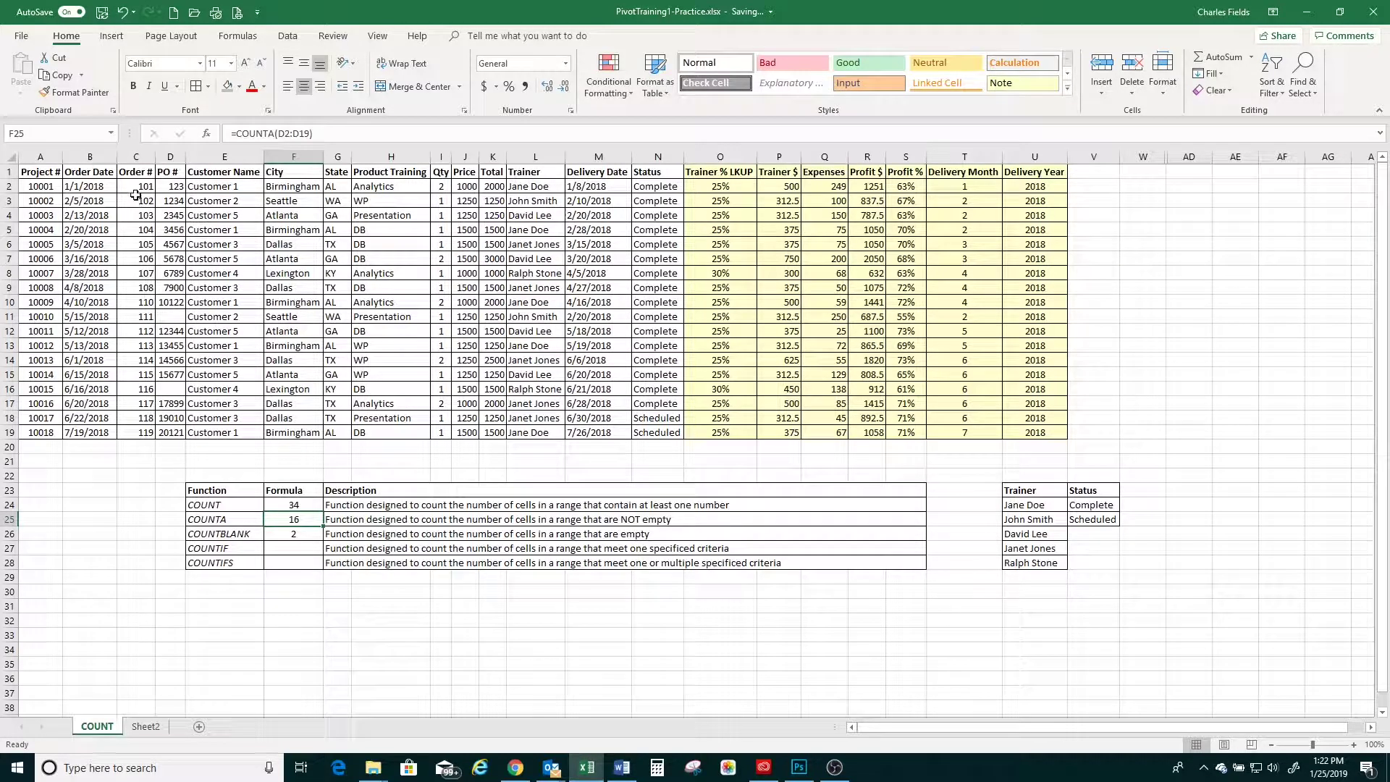
{"action": "left_click_drag", "start_coordinate": [137, 189], "coordinate": [184, 438]}
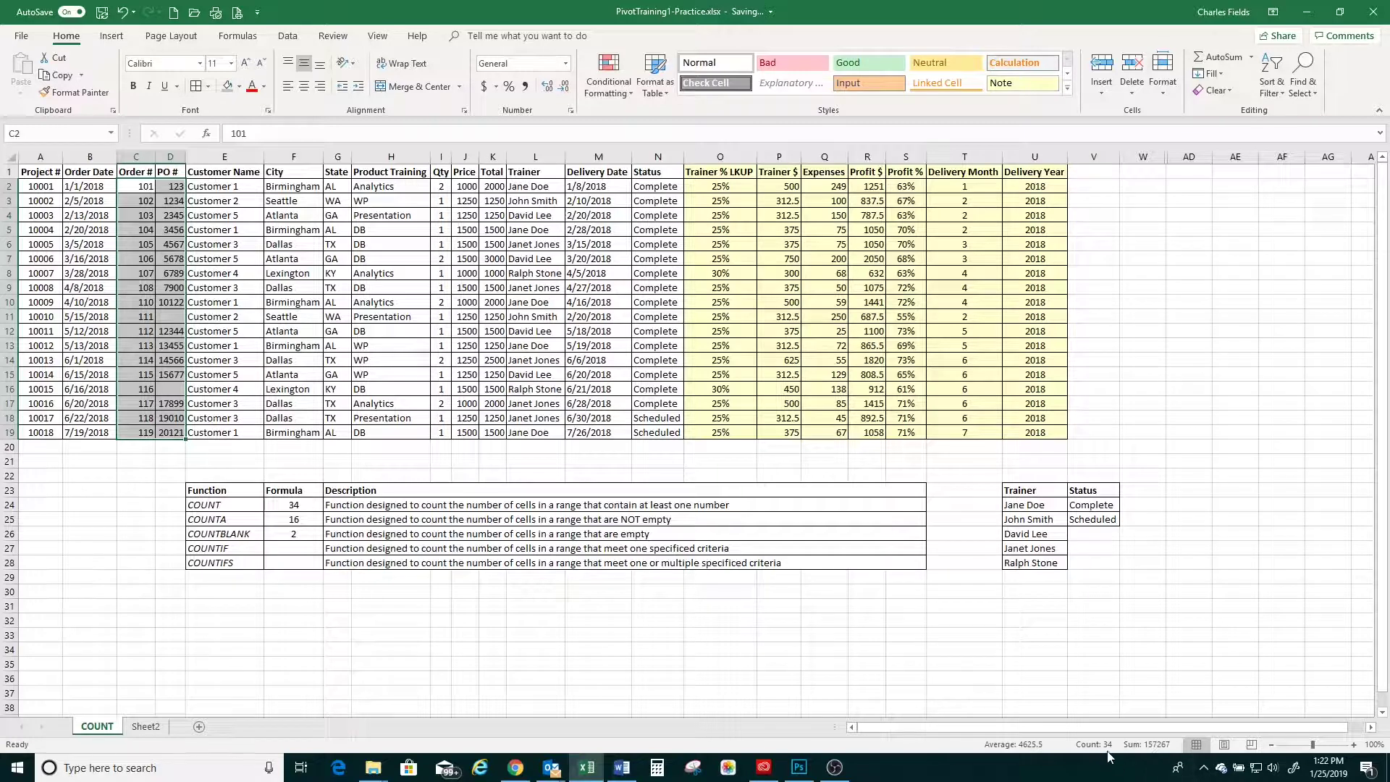
{"action": "left_click", "coordinate": [289, 519]}
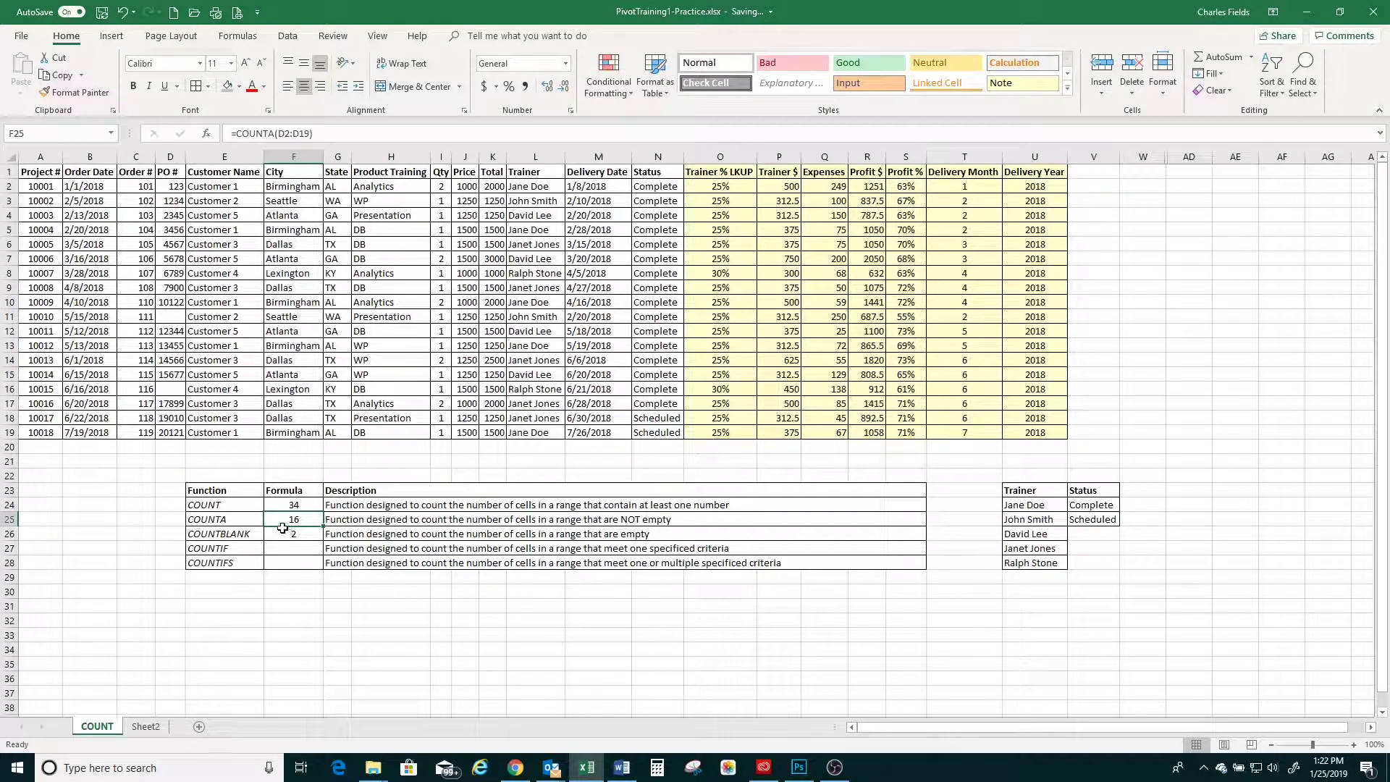
Enter a COUNTIF formula in F27 over the trainer cells L2:L19, using a quoted equals criterion with the first listed trainer's full name.
{"action": "left_click", "coordinate": [297, 549]}
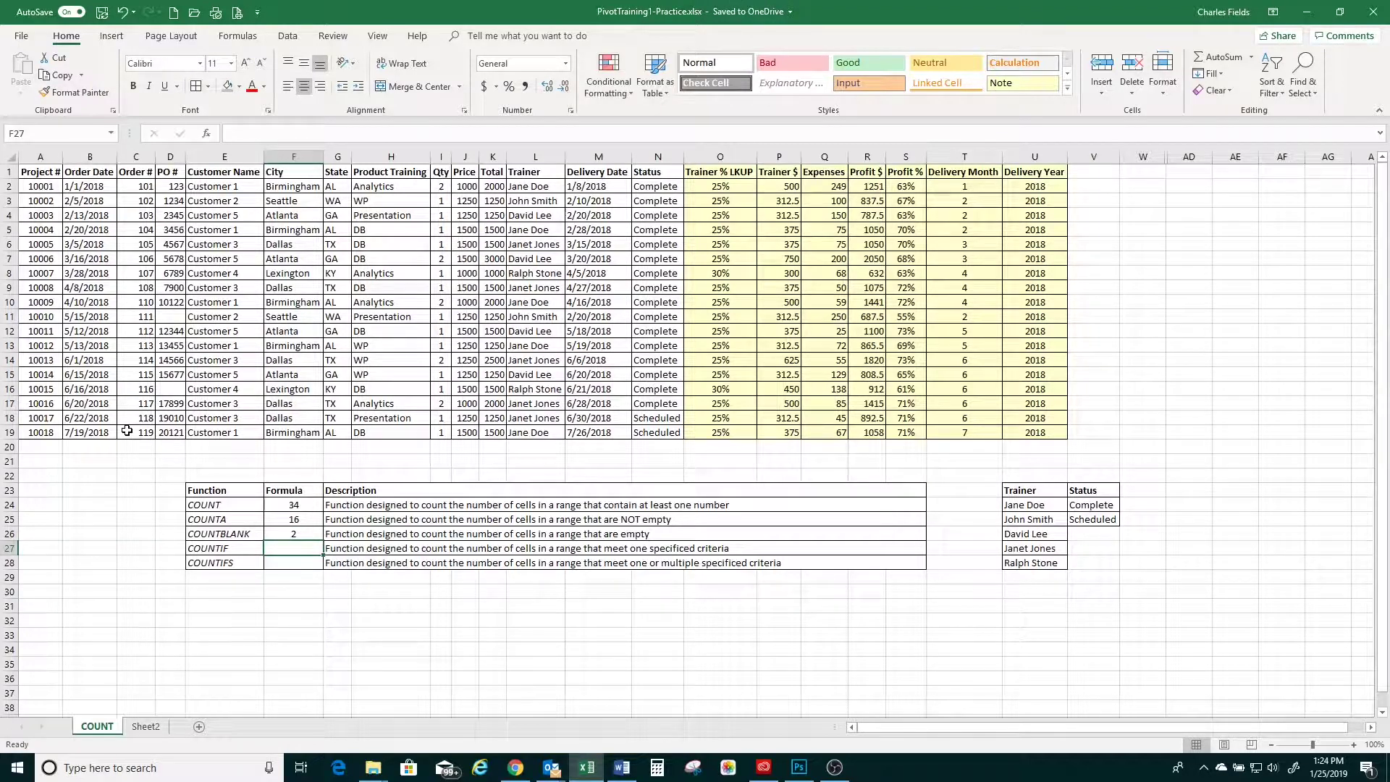
{"action": "type", "text": "=COUNT"}
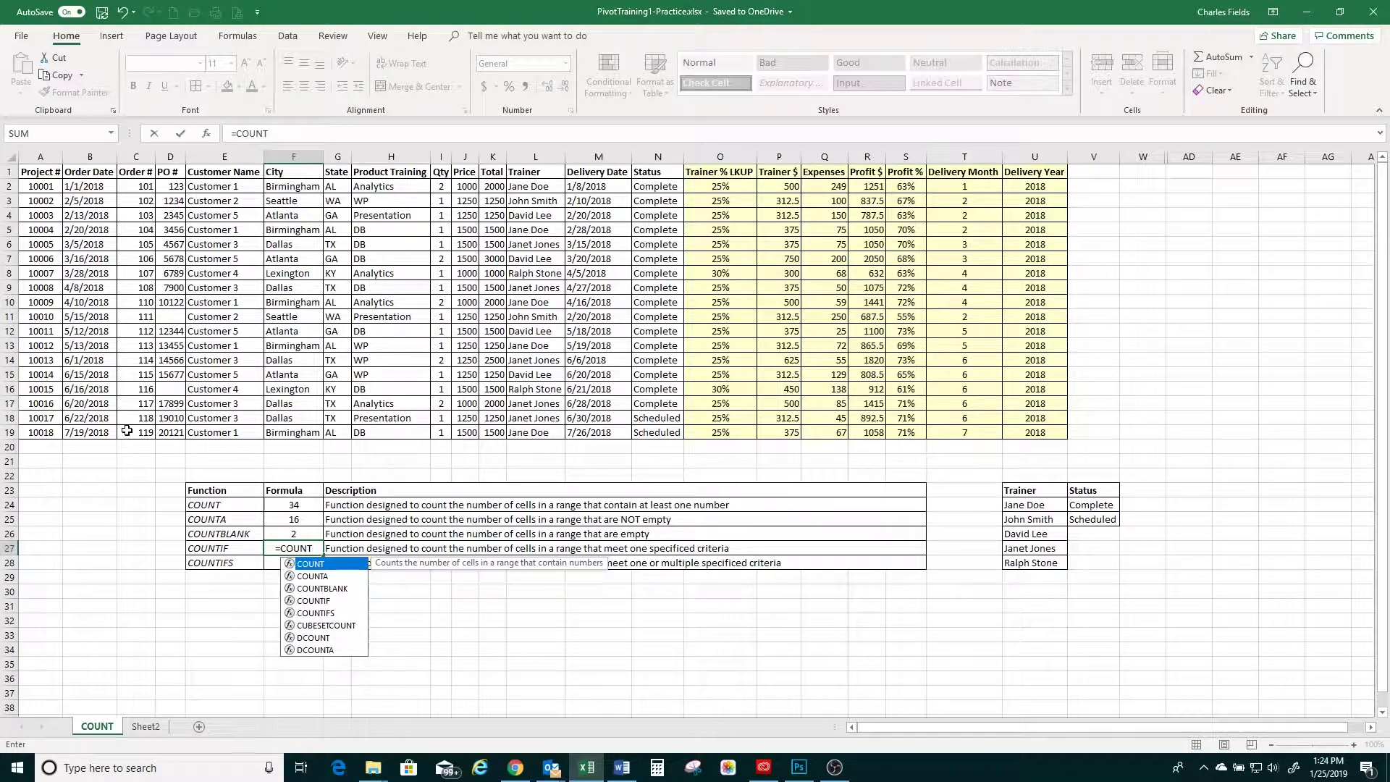
{"action": "type", "text": "IF"}
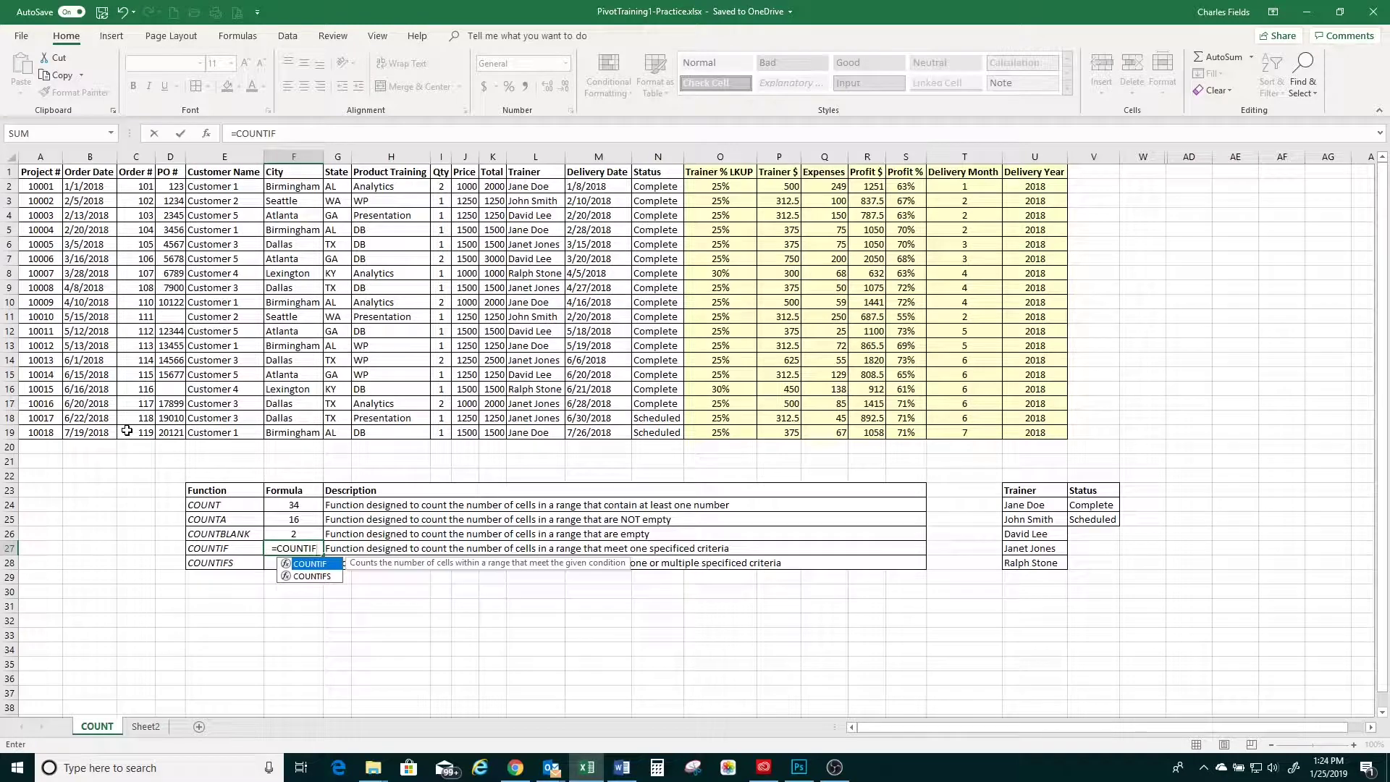
{"action": "type", "text": "("}
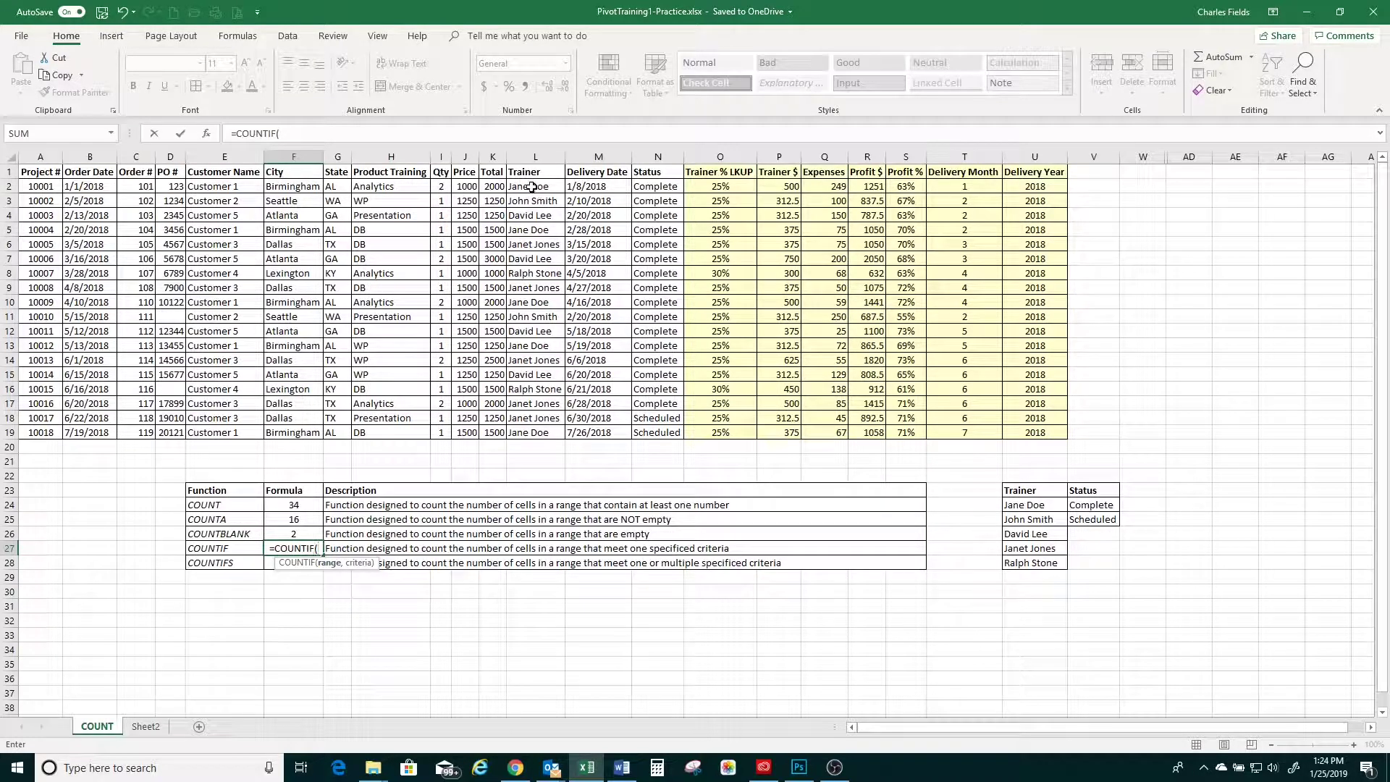
{"action": "left_click_drag", "start_coordinate": [532, 186], "coordinate": [532, 432]}
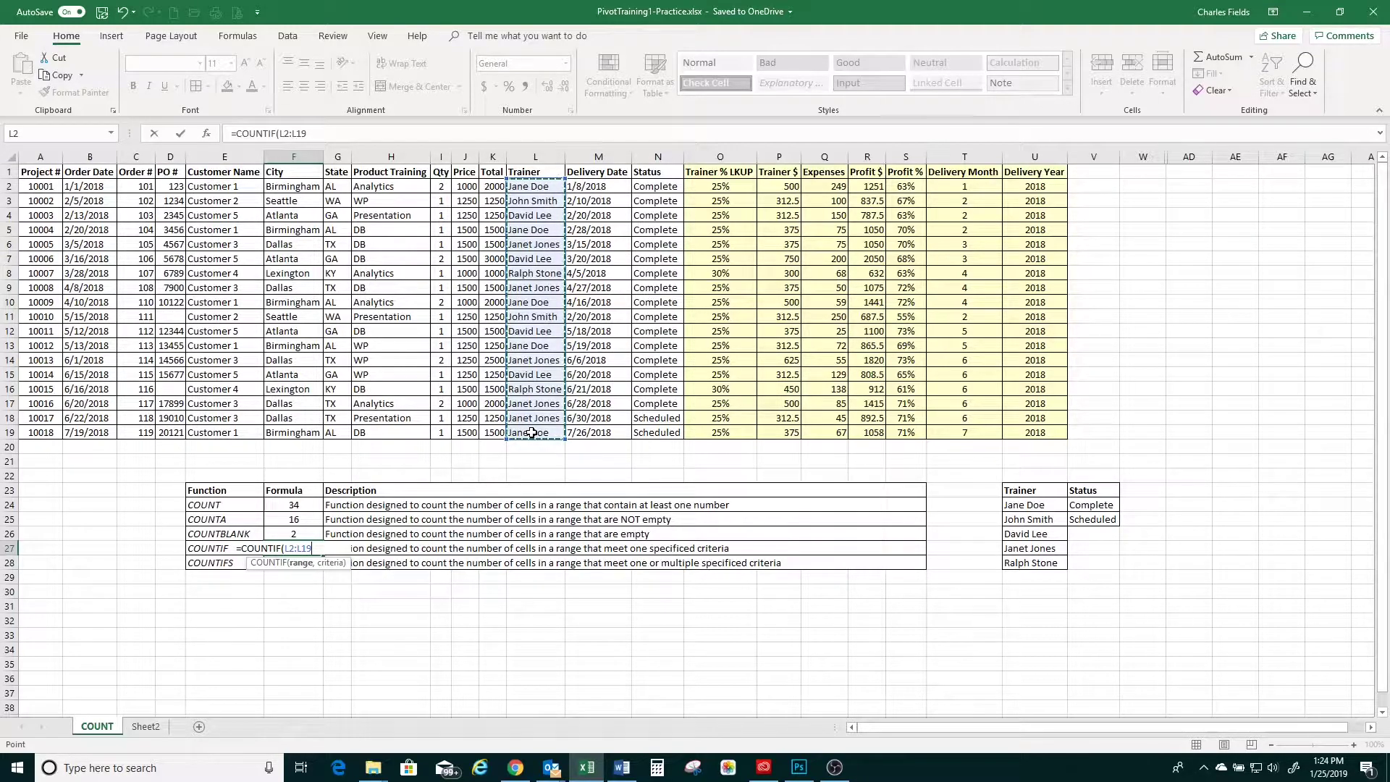
{"action": "type", "text": ","}
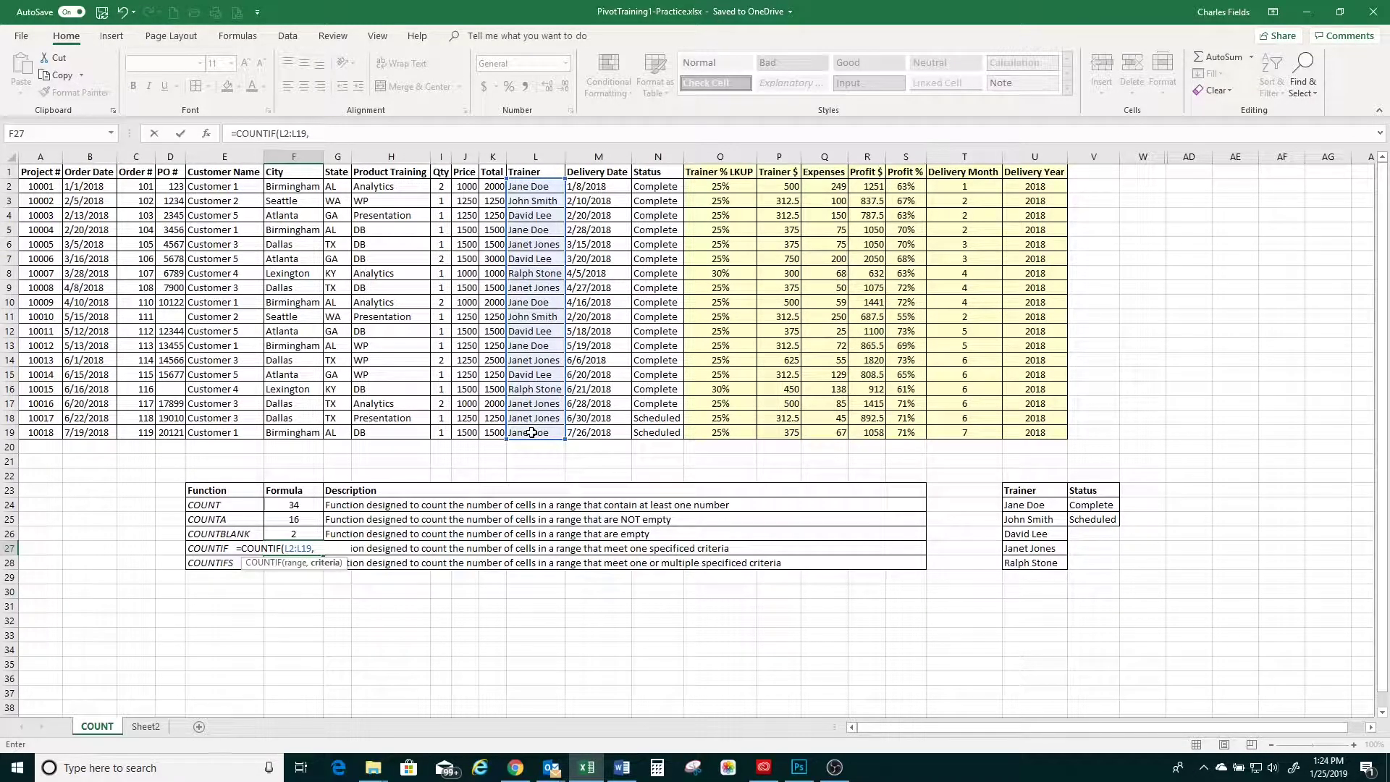
{"action": "type", "text": "\"=JANE"}
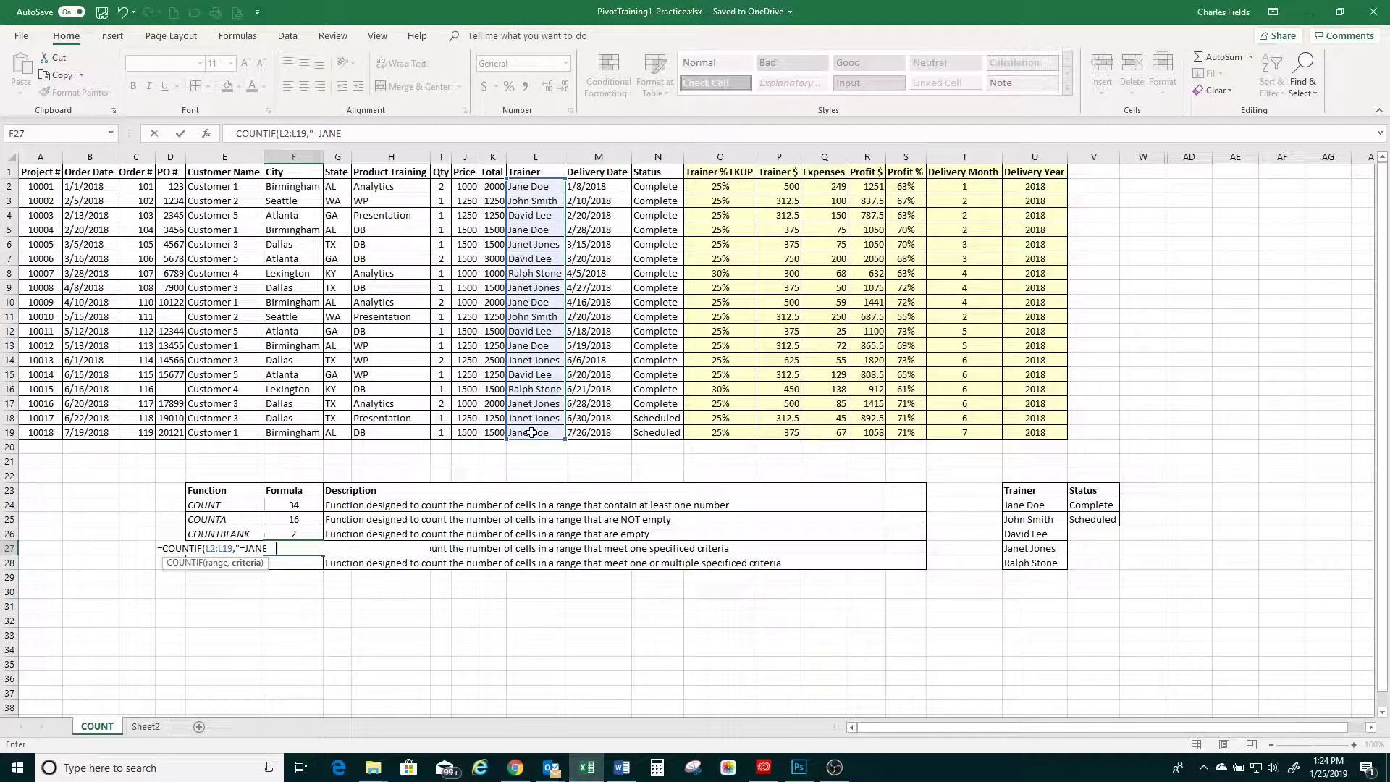
{"action": "type", "text": " DOE\""}
{"action": "key", "text": "ctrl+Return"}
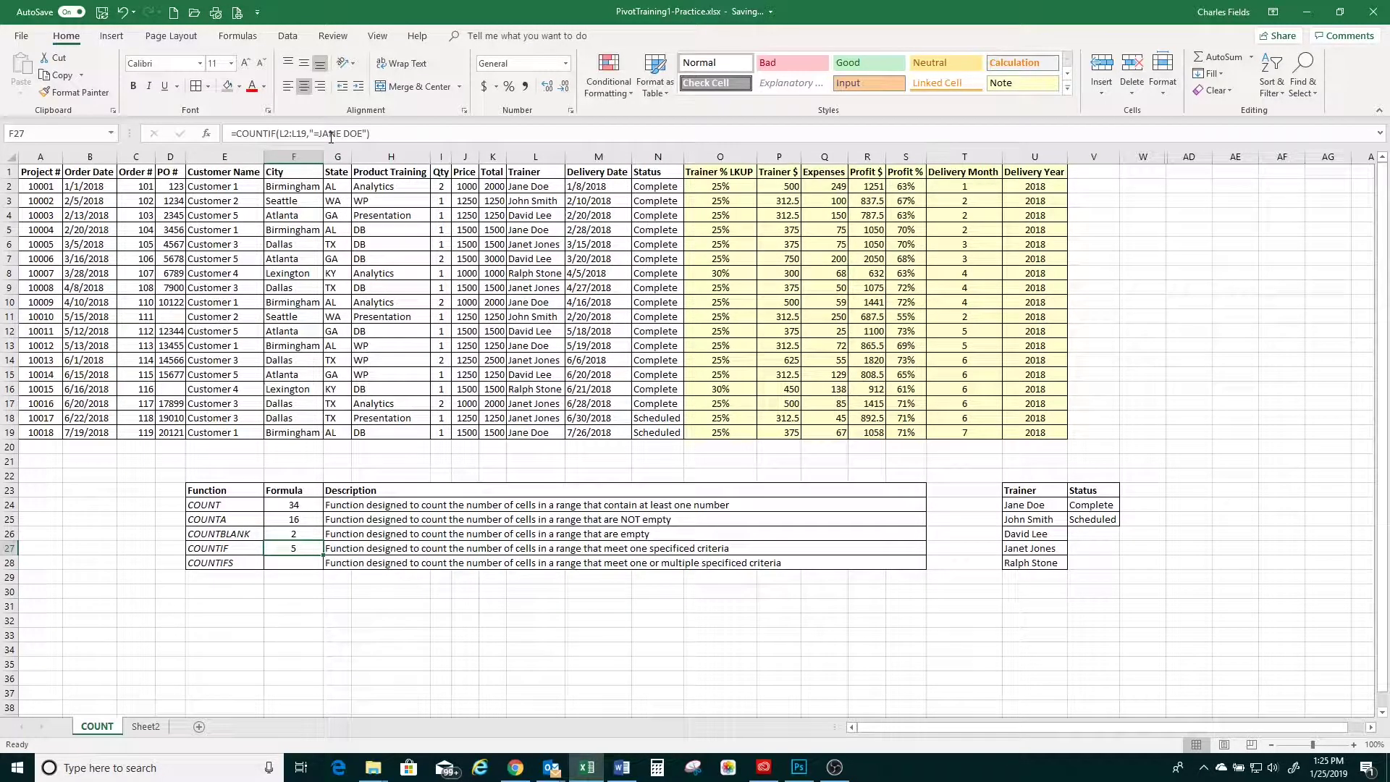
Replace the quoted name criterion in F27's COUNTIF formula with a reference to trainer cell U24.
{"action": "left_click_drag", "start_coordinate": [310, 132], "coordinate": [369, 133]}
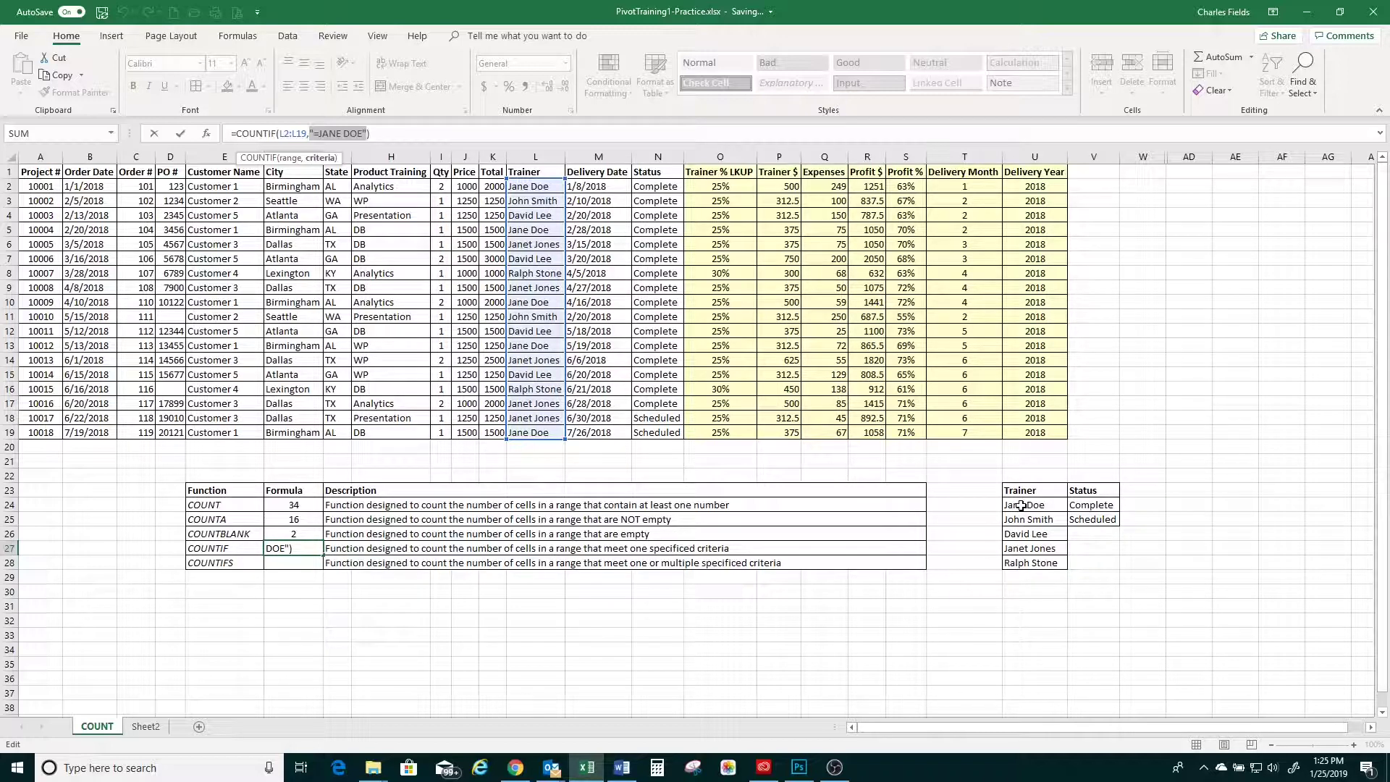
{"action": "left_click", "coordinate": [1021, 505]}
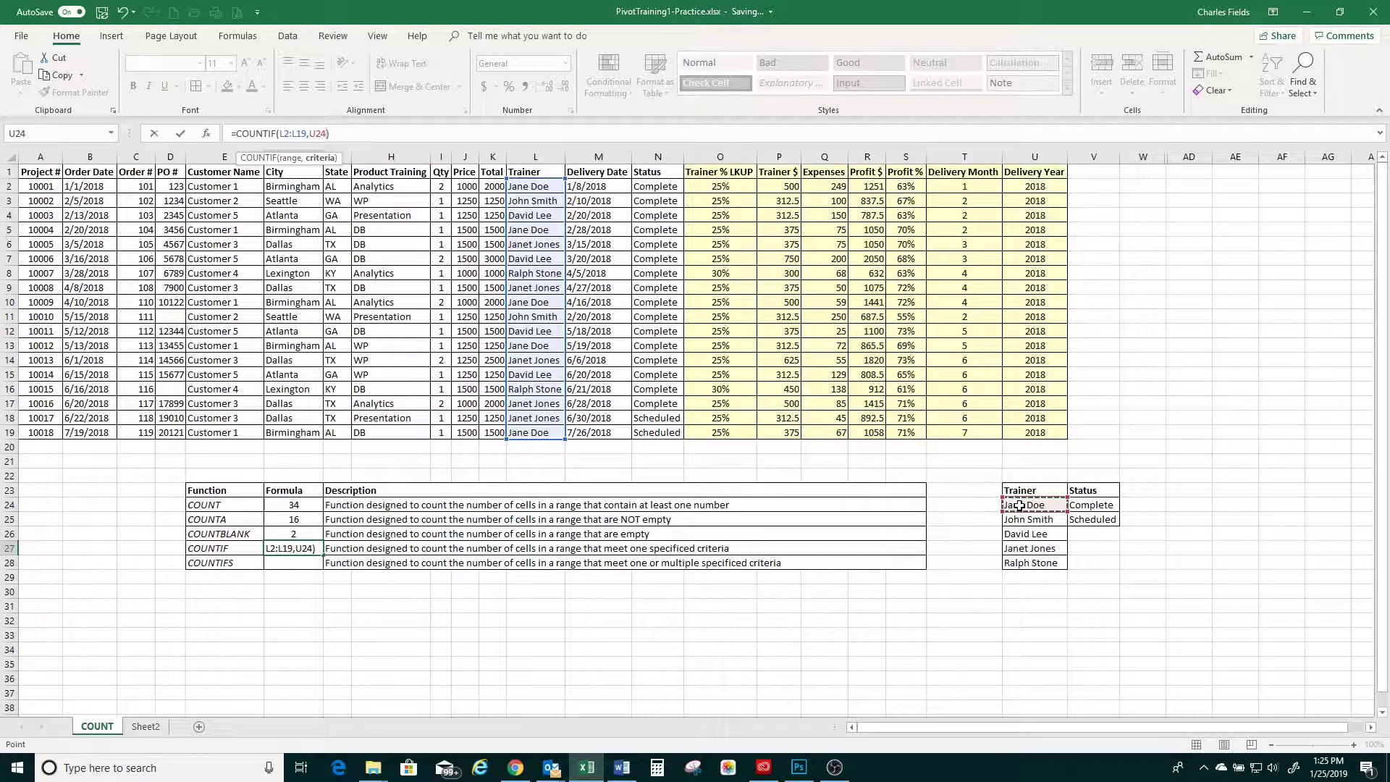
{"action": "key", "text": "End"}
{"action": "key", "text": "Return"}
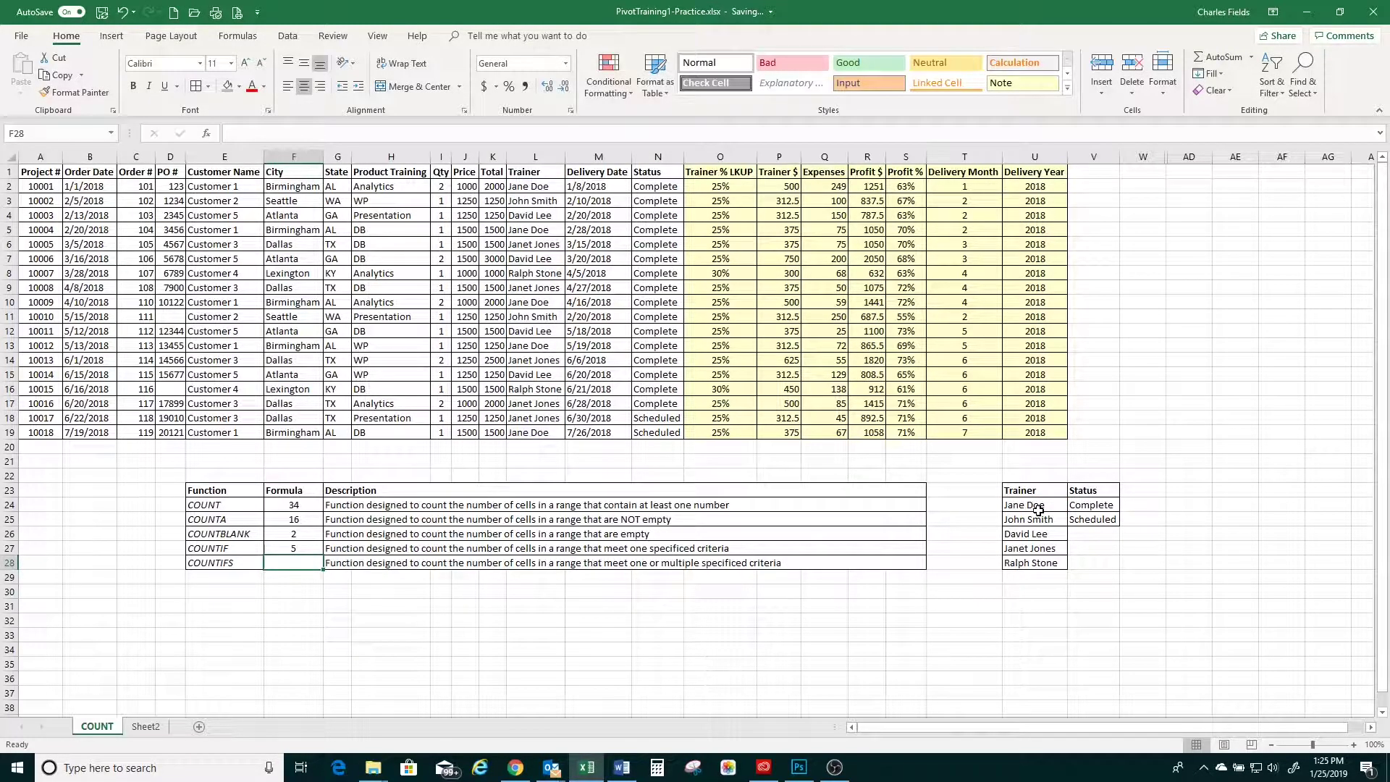
{"action": "key", "text": "Up"}
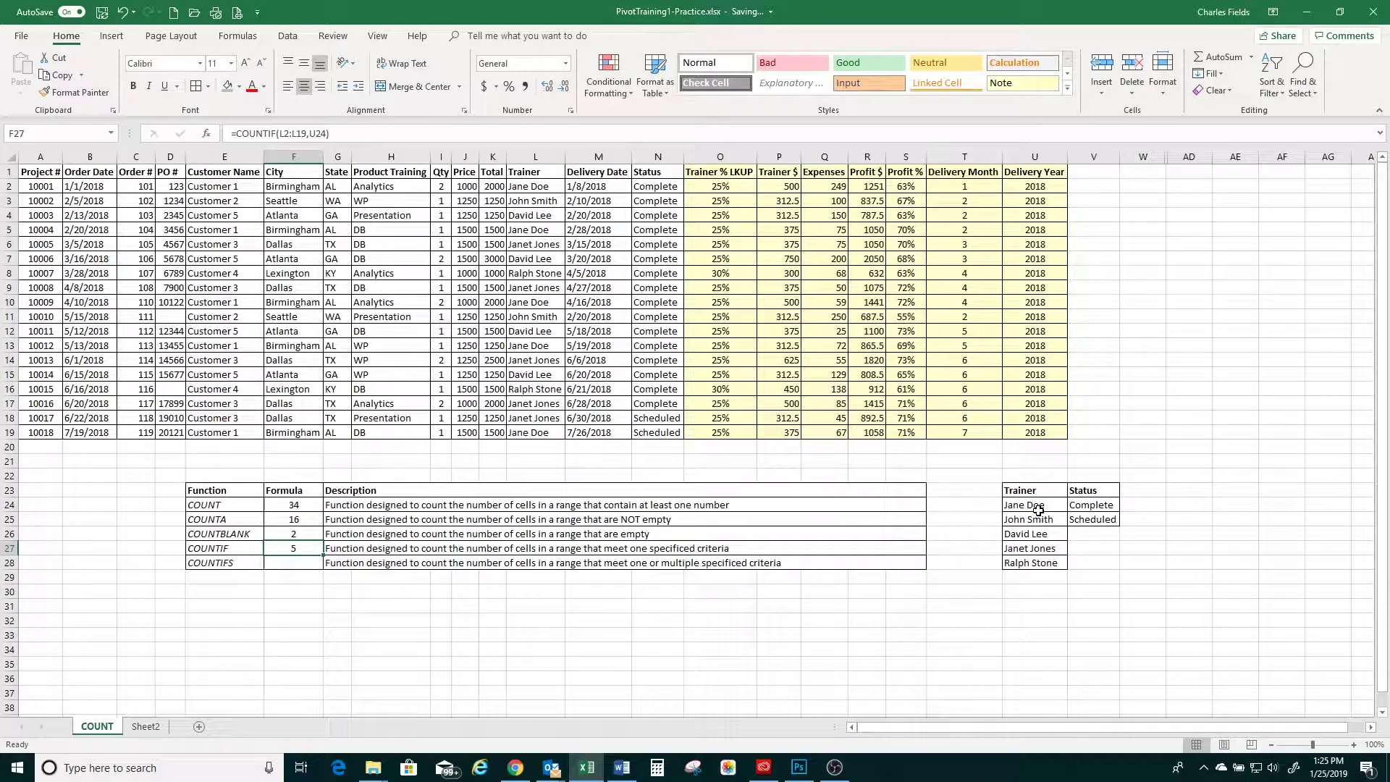
{"action": "key", "text": "Down"}
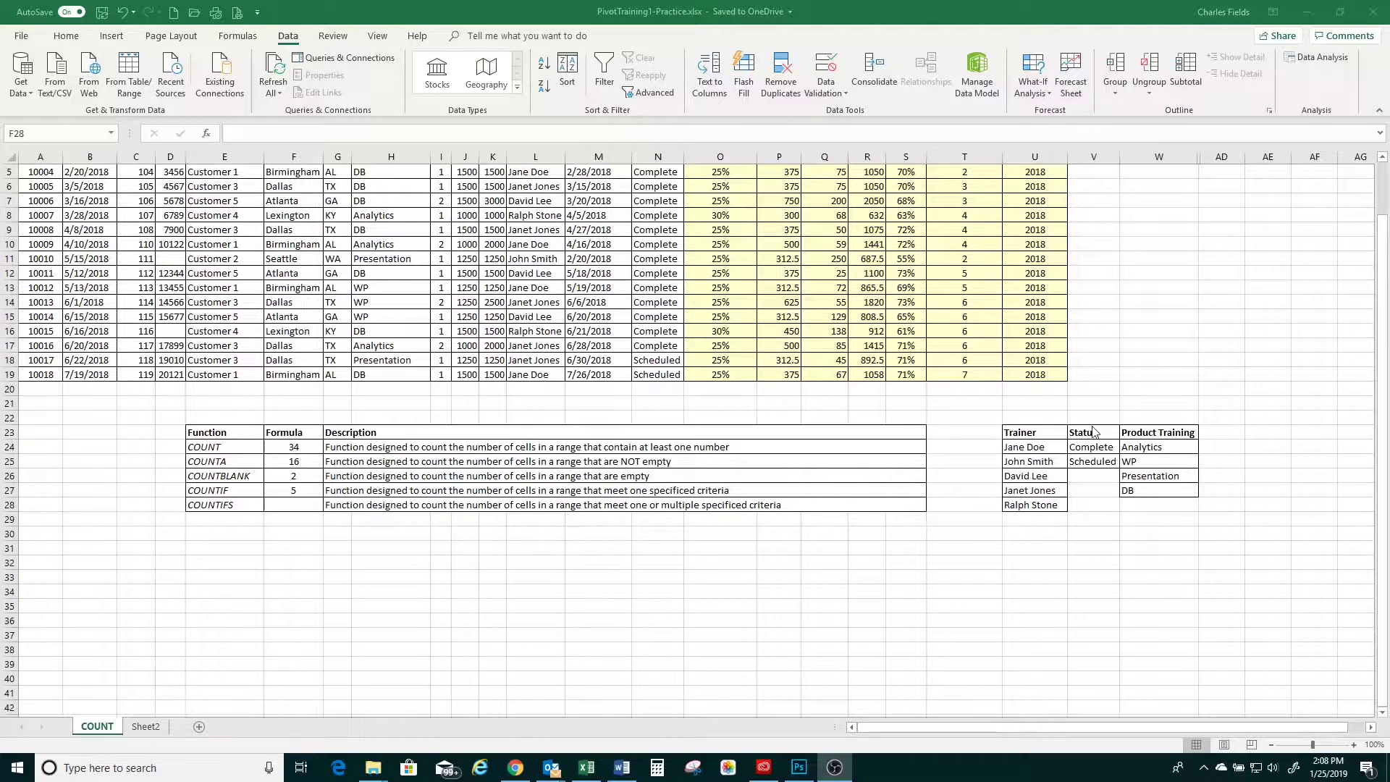
Start a COUNTIFS formula in F28 with trainer cells L2:L19 as the first criteria range and U24 as its criterion.
{"action": "left_click", "coordinate": [271, 505]}
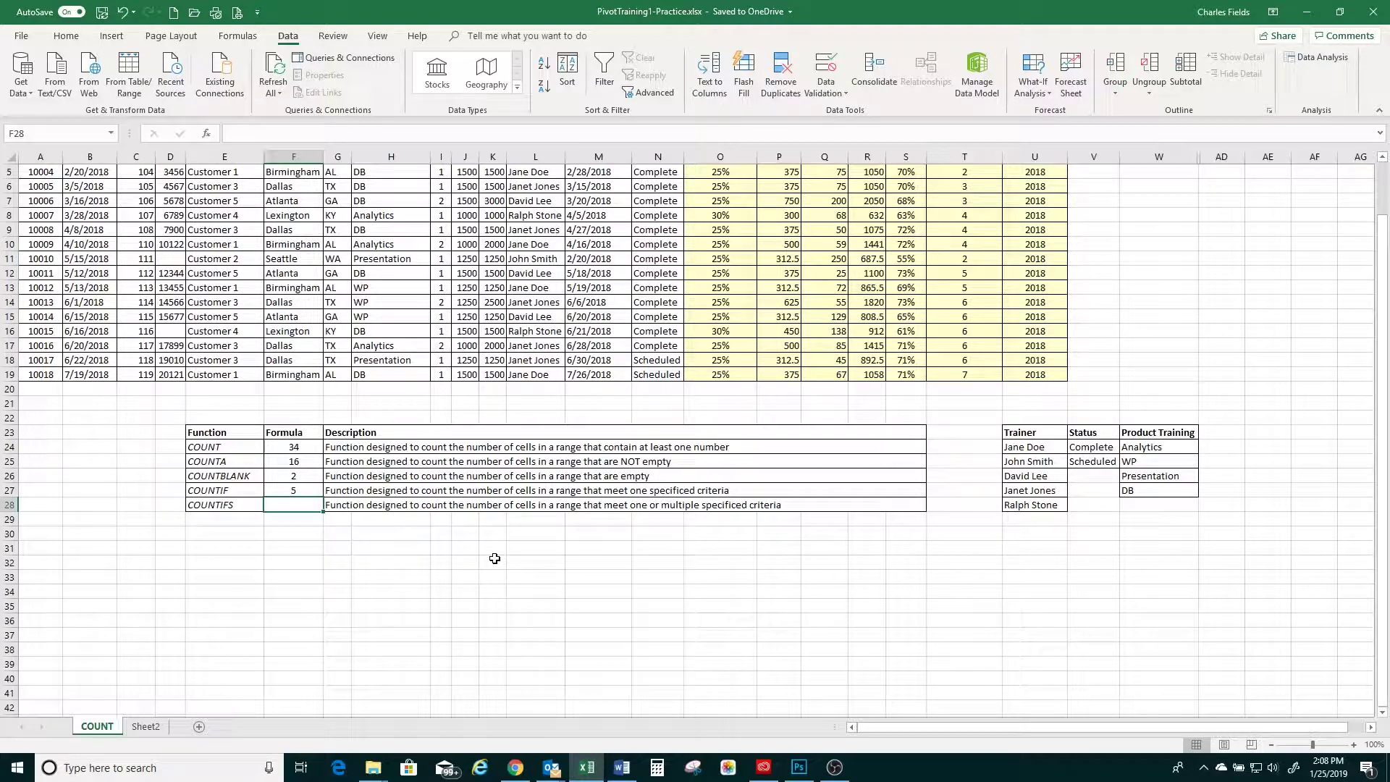
{"action": "type", "text": "=count"}
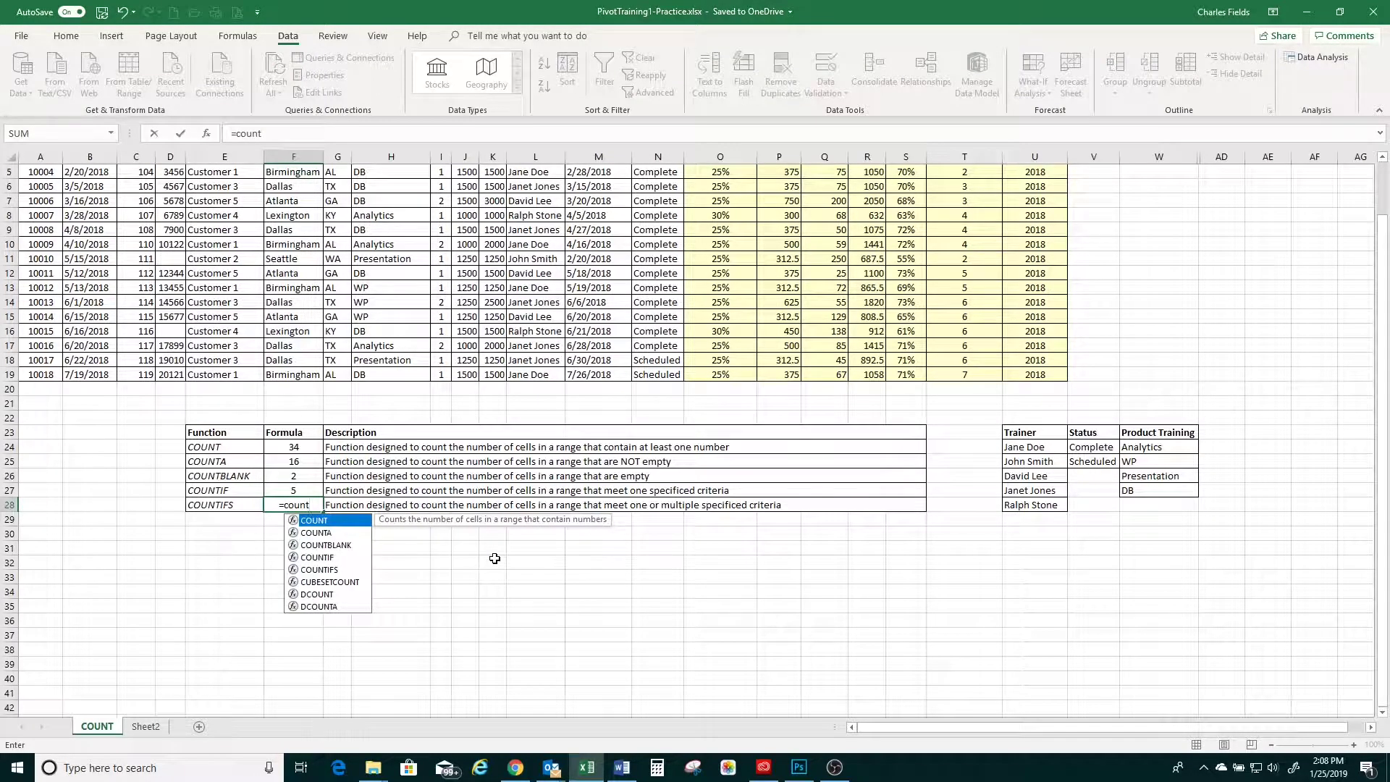
{"action": "type", "text": "ifs"}
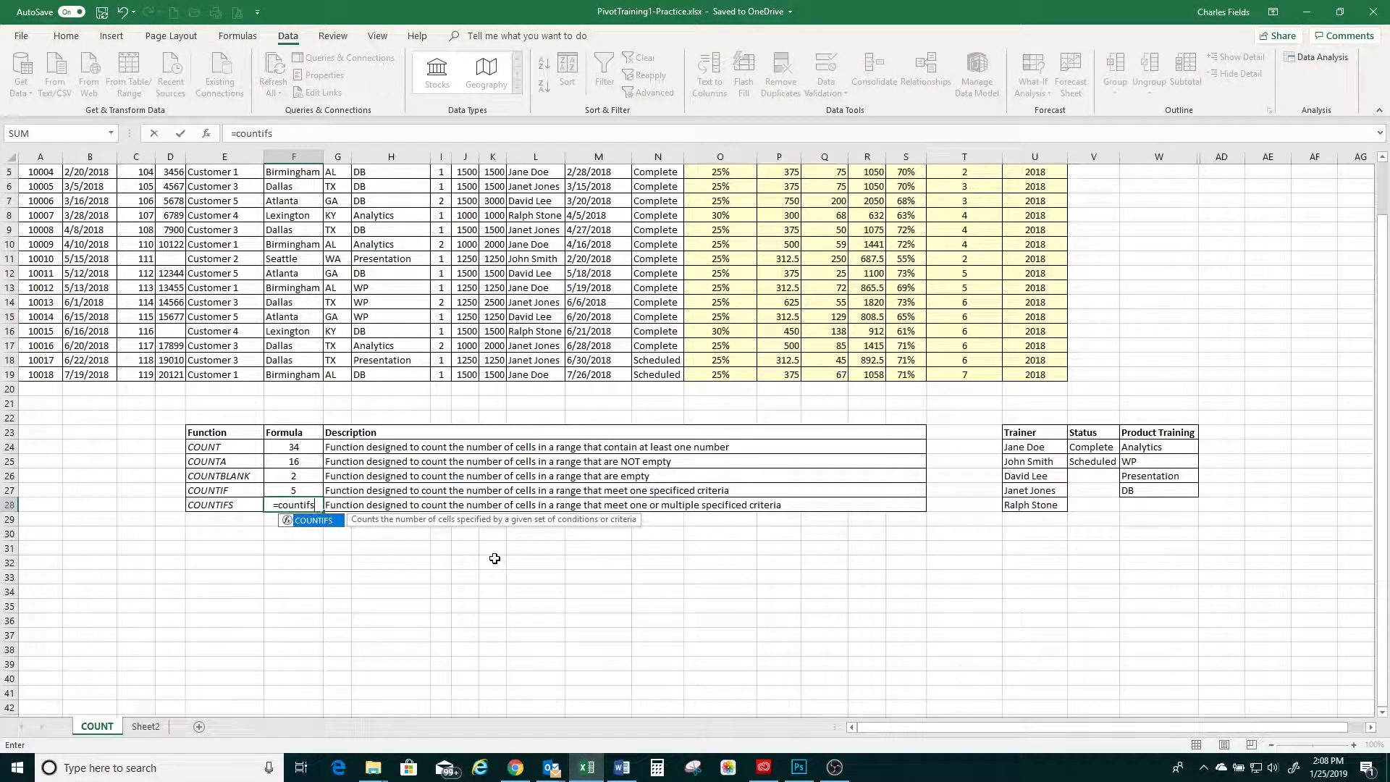
{"action": "type", "text": "("}
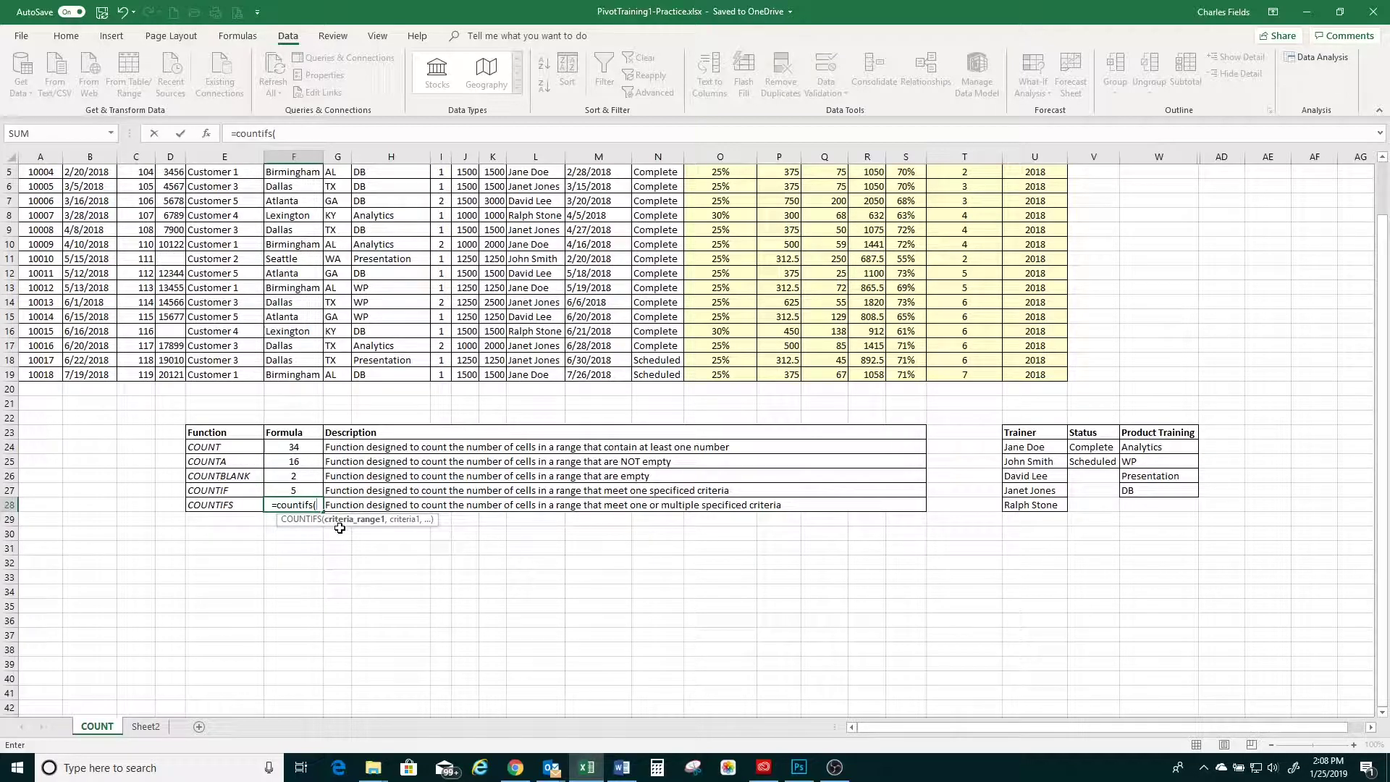
{"action": "scroll", "coordinate": [514, 336], "scroll_direction": "up", "scroll_amount": 2}
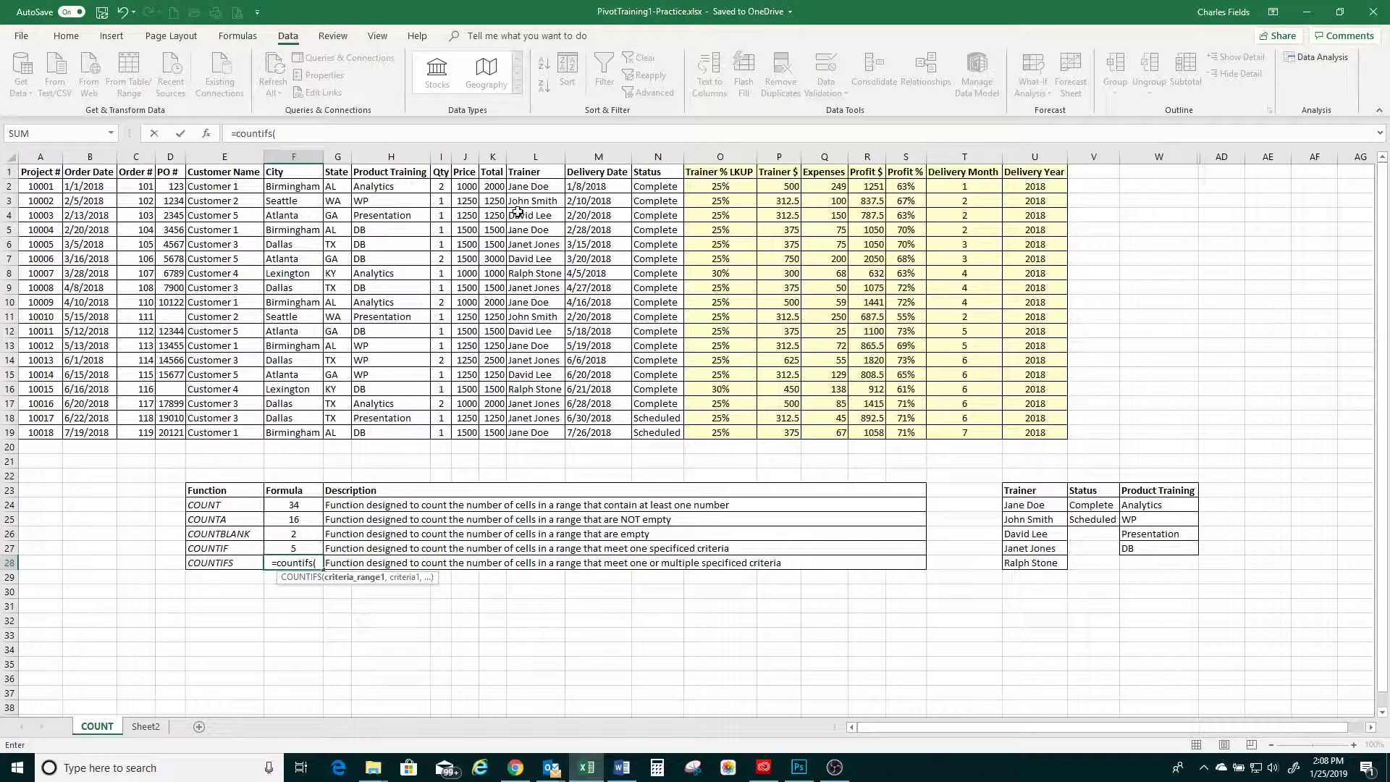
{"action": "left_click_drag", "start_coordinate": [529, 187], "coordinate": [534, 426]}
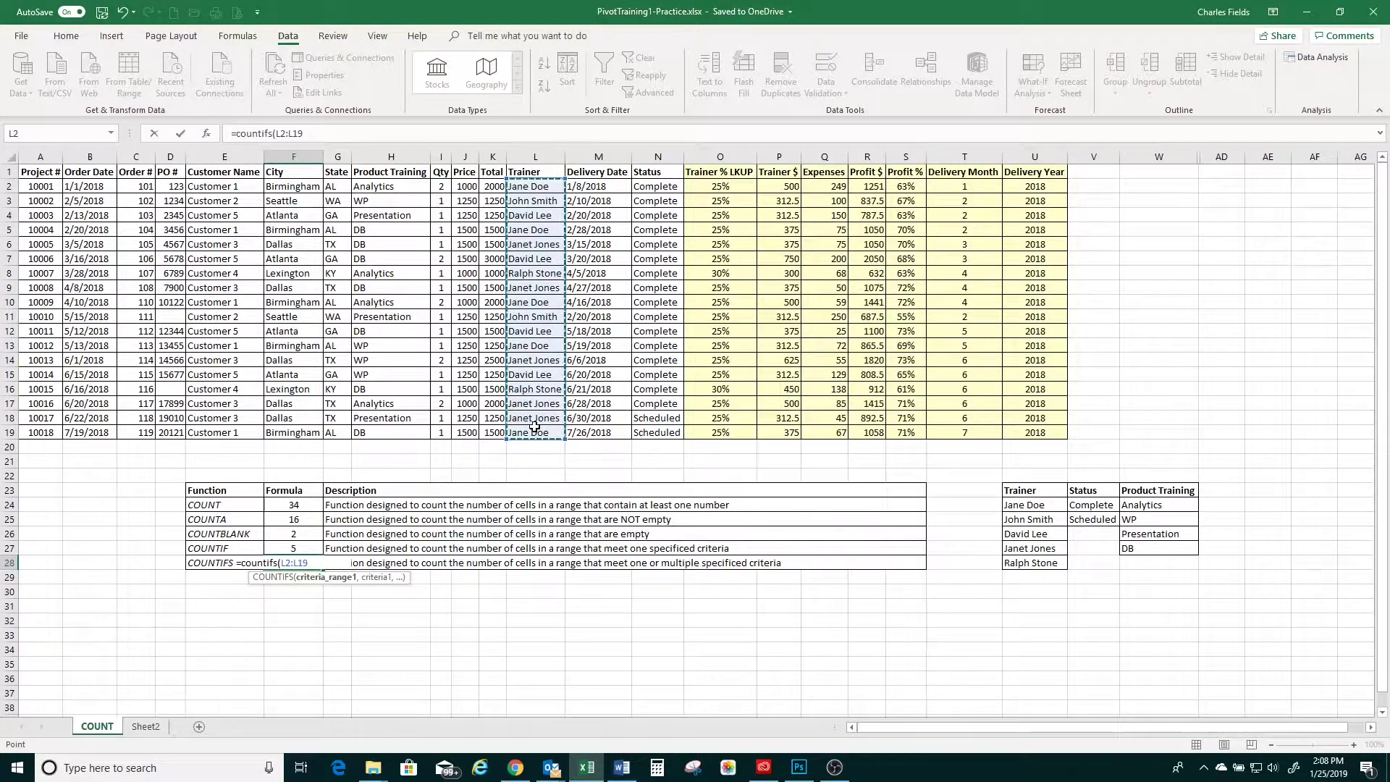
{"action": "type", "text": ","}
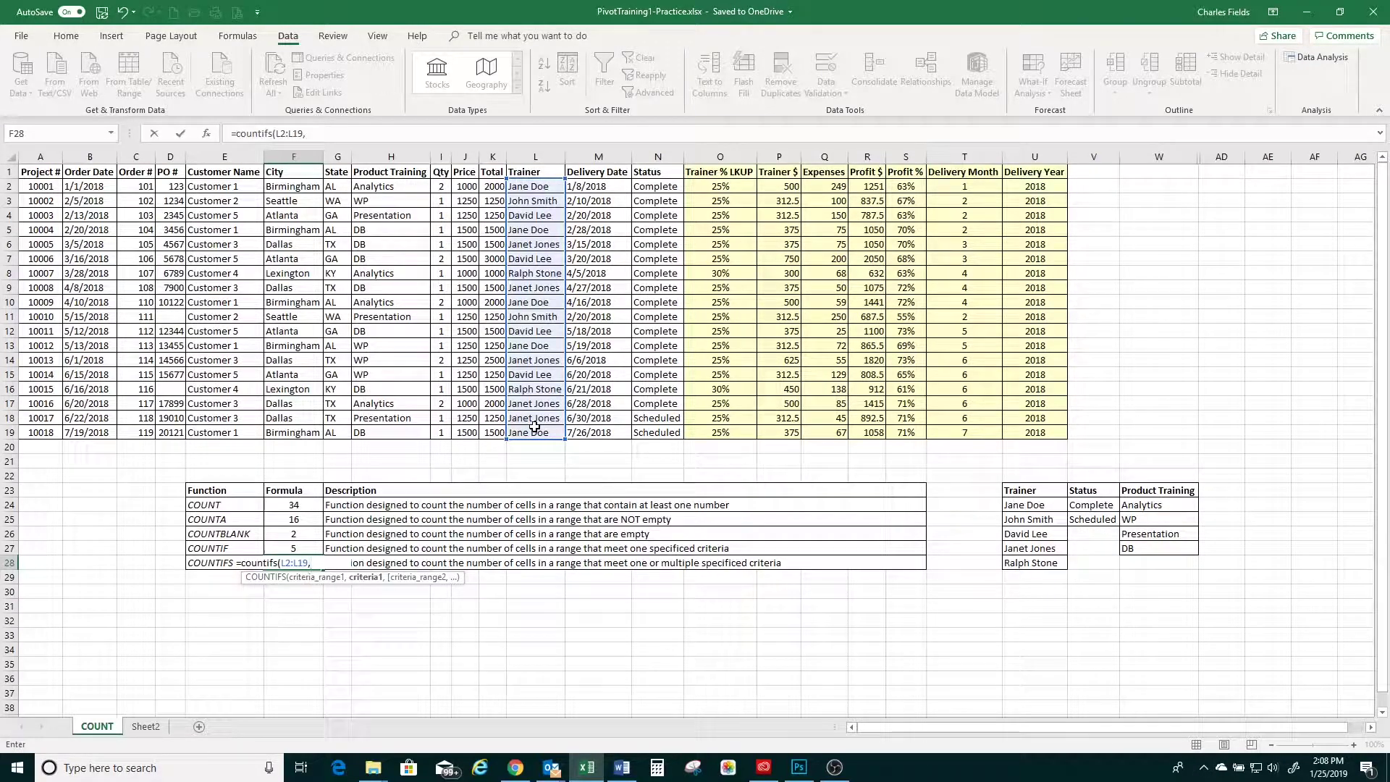
{"action": "left_click", "coordinate": [1023, 505]}
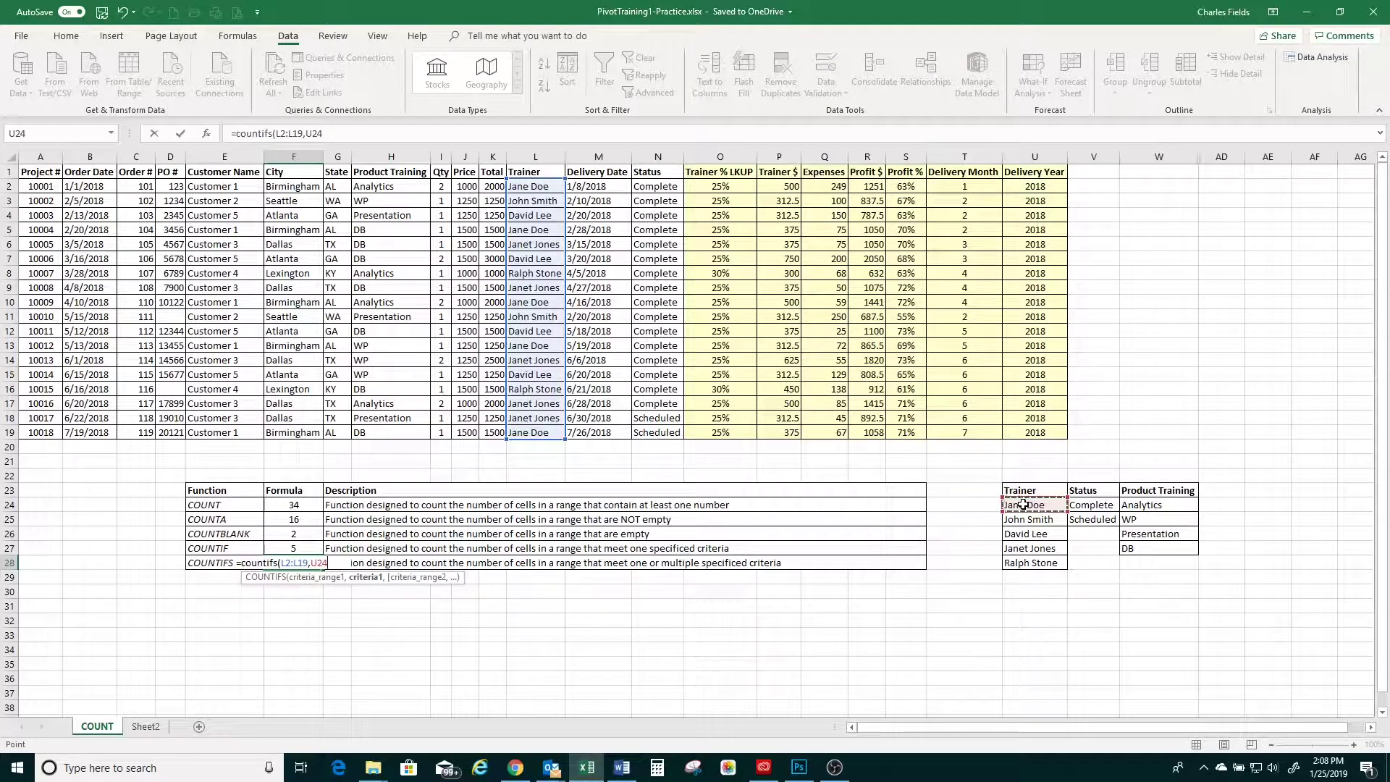
Complete F28's COUNTIFS formula with Product Training cells H2:H19 as the second criteria range and W24 (Analytics) as its criterion.
{"action": "type", "text": ","}
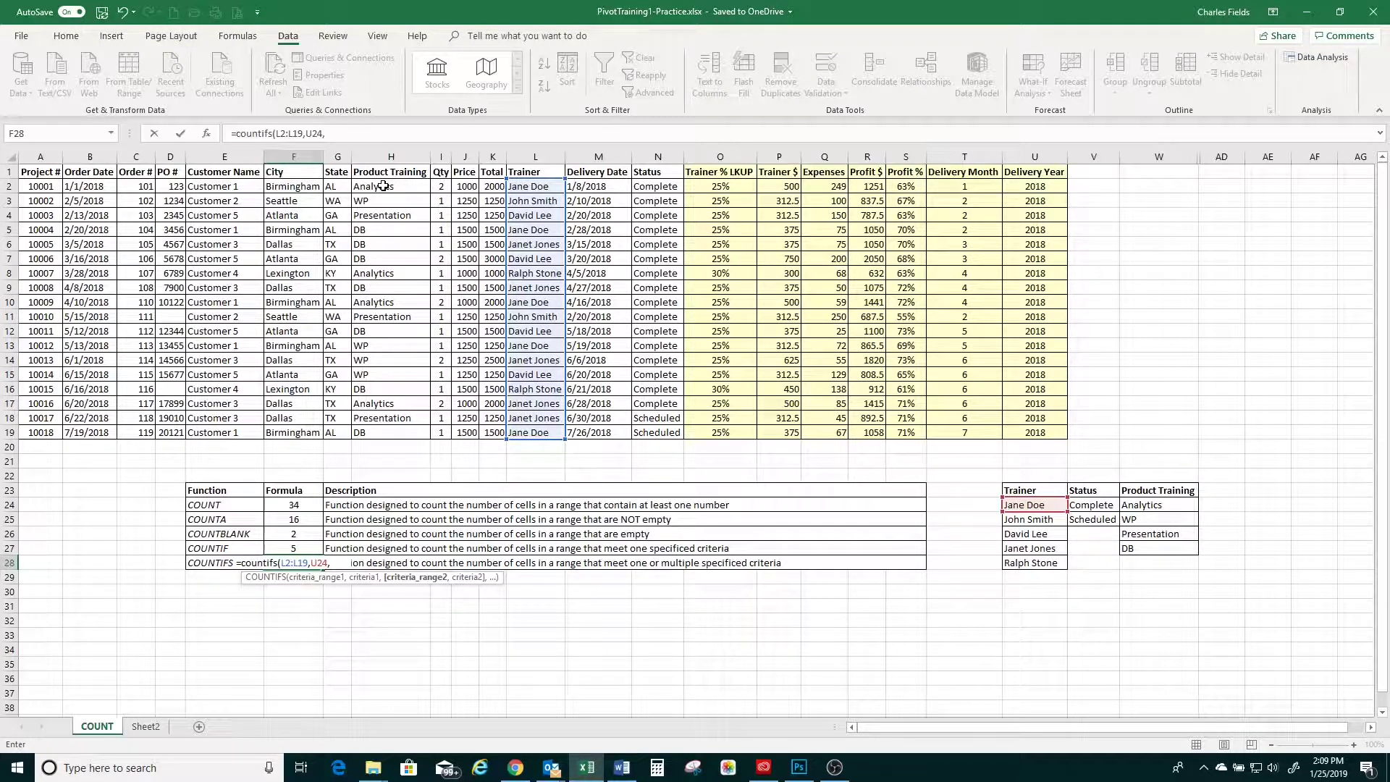
{"action": "left_click_drag", "start_coordinate": [383, 186], "coordinate": [378, 435]}
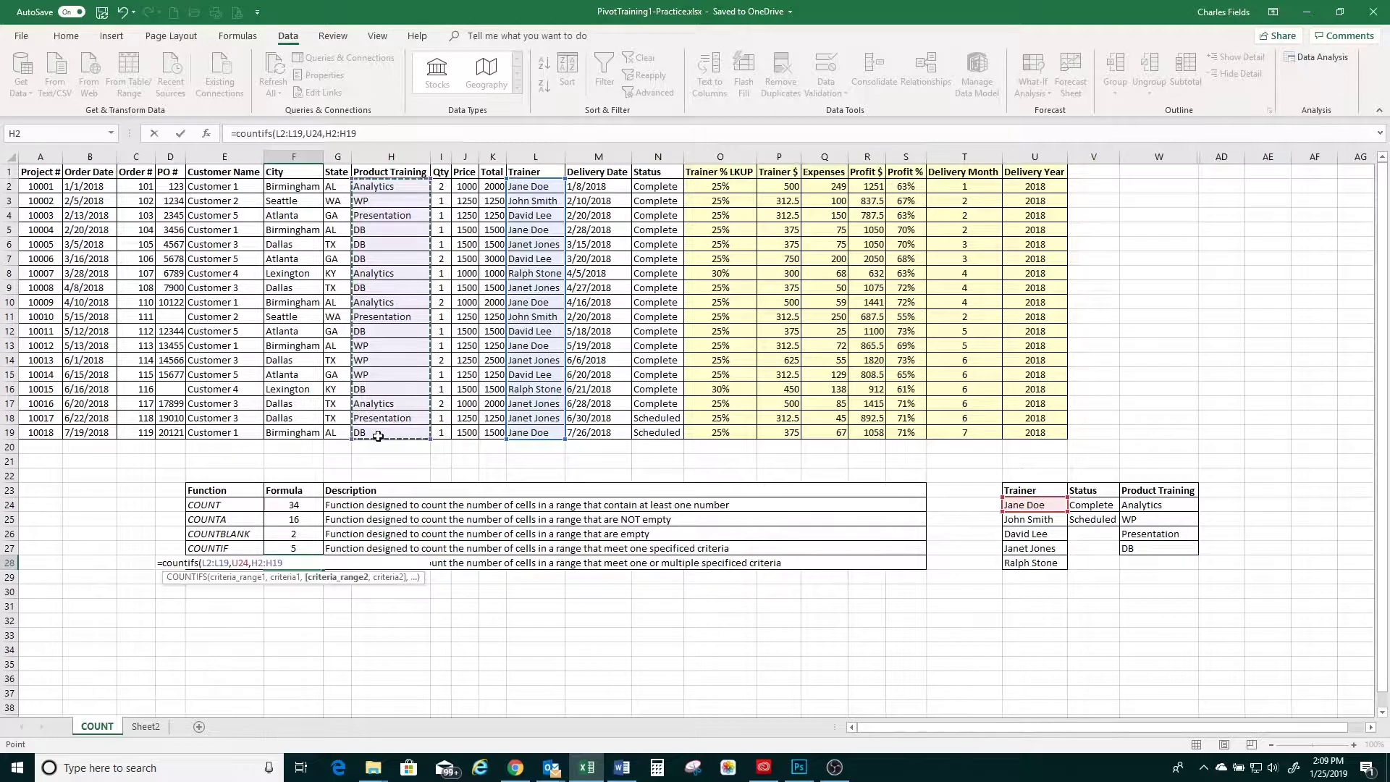
{"action": "type", "text": ","}
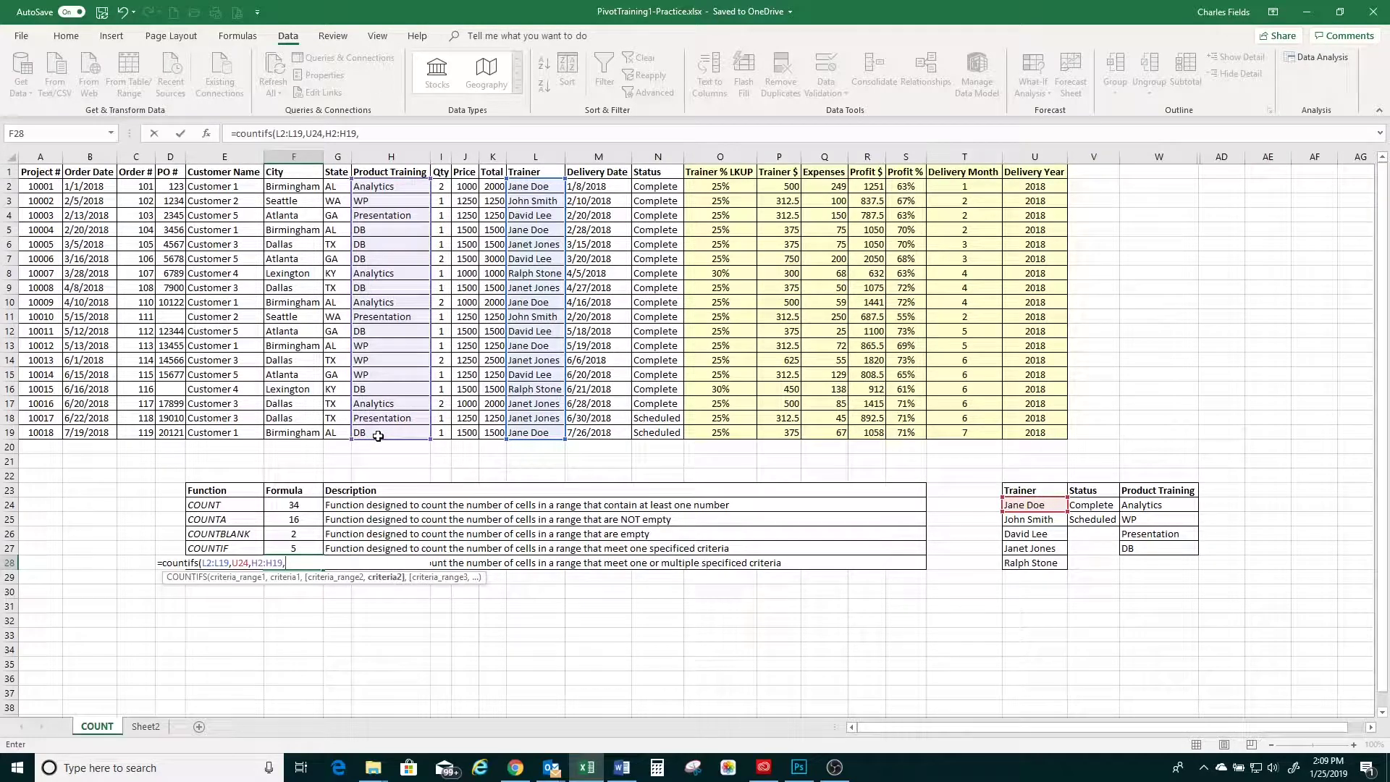
{"action": "left_click", "coordinate": [1152, 507]}
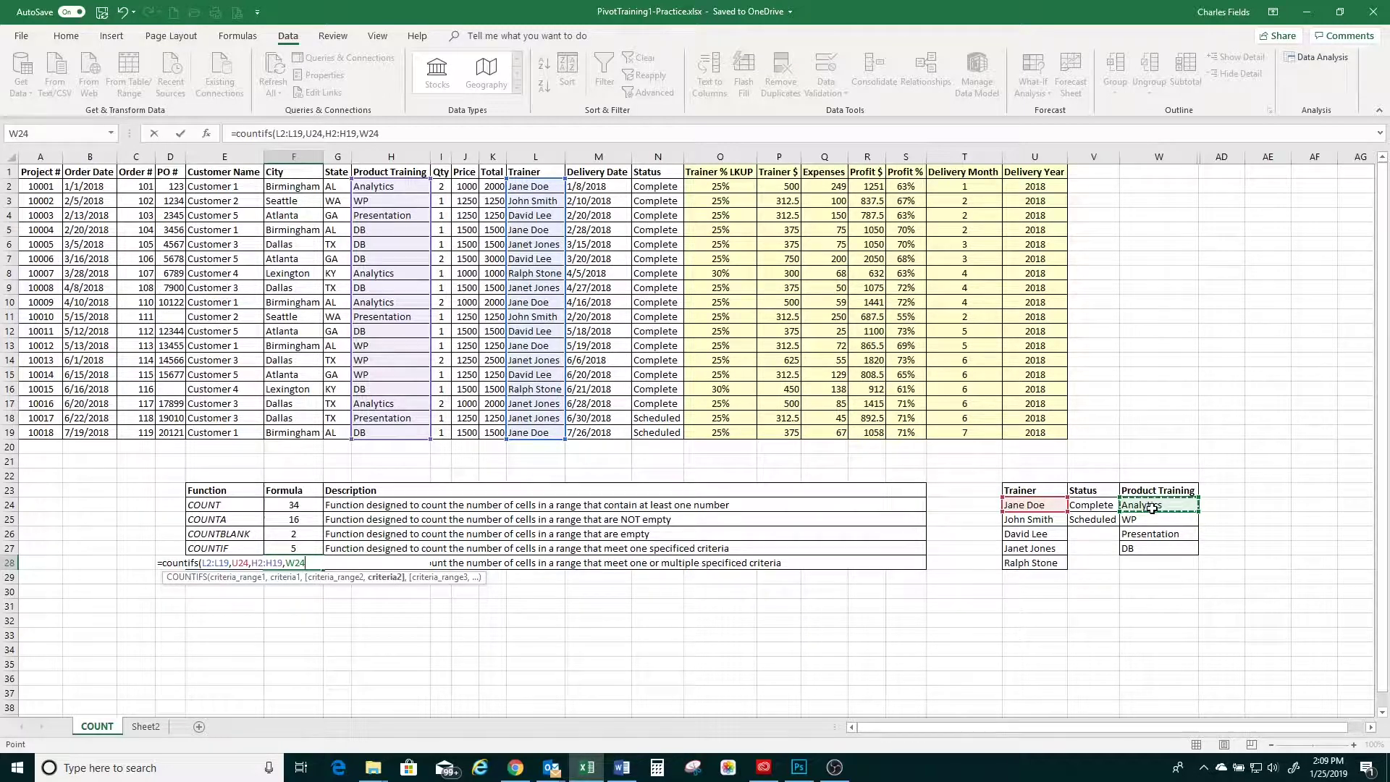
{"action": "left_click", "coordinate": [488, 131]}
{"action": "type", "text": ")"}
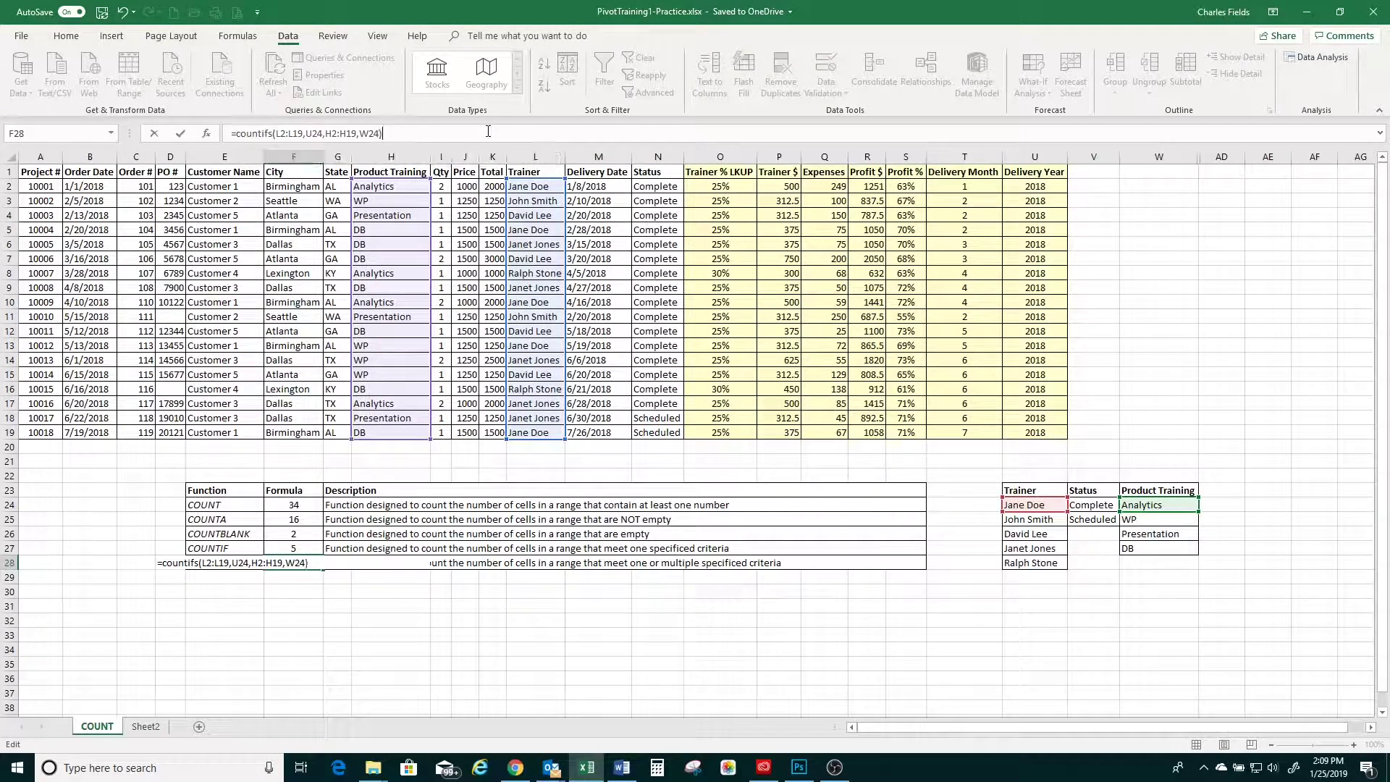
{"action": "key", "text": "Return"}
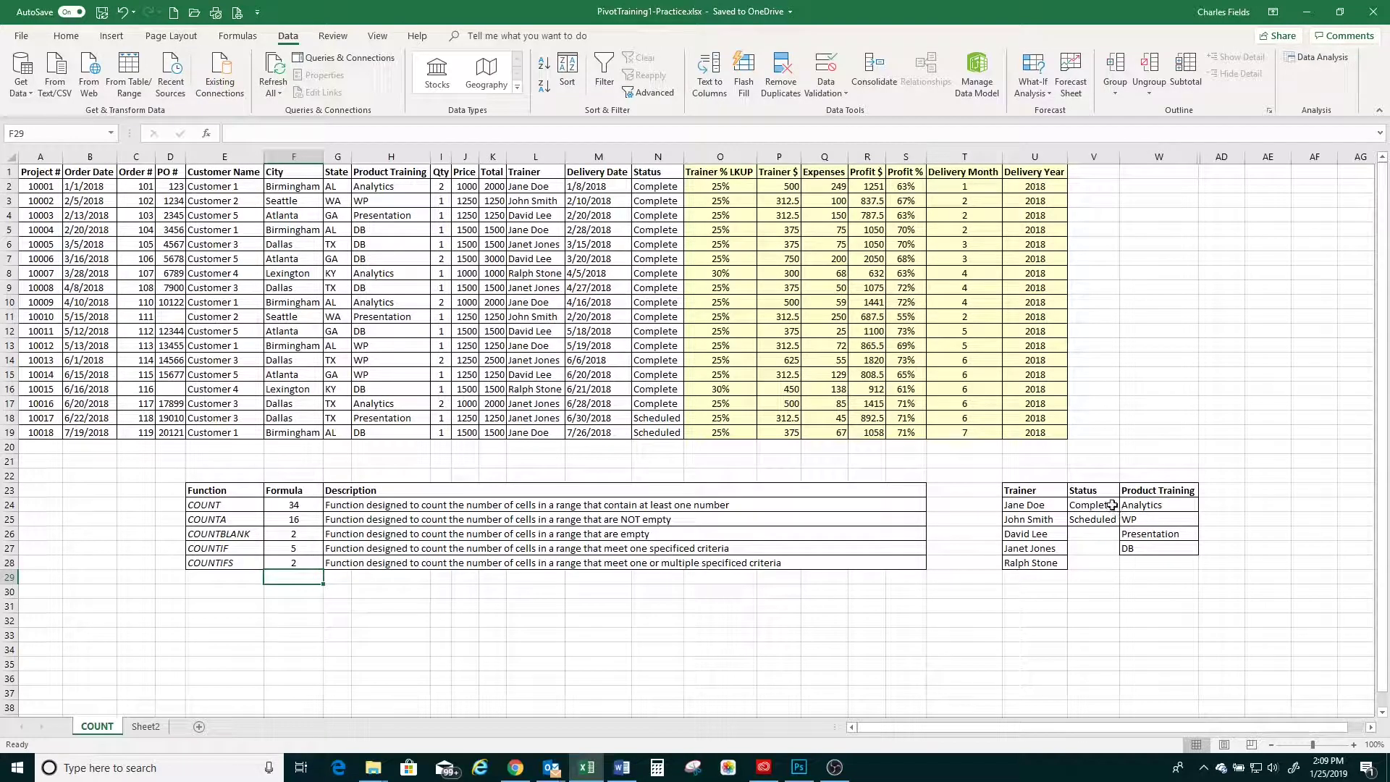
Check the COUNTIFS count against the data by highlighting the matching Analytics and trainer entries in H2:L2 and H10:L10.
{"action": "left_click", "coordinate": [373, 187]}
{"action": "left_click_drag", "start_coordinate": [433, 188], "coordinate": [558, 188]}
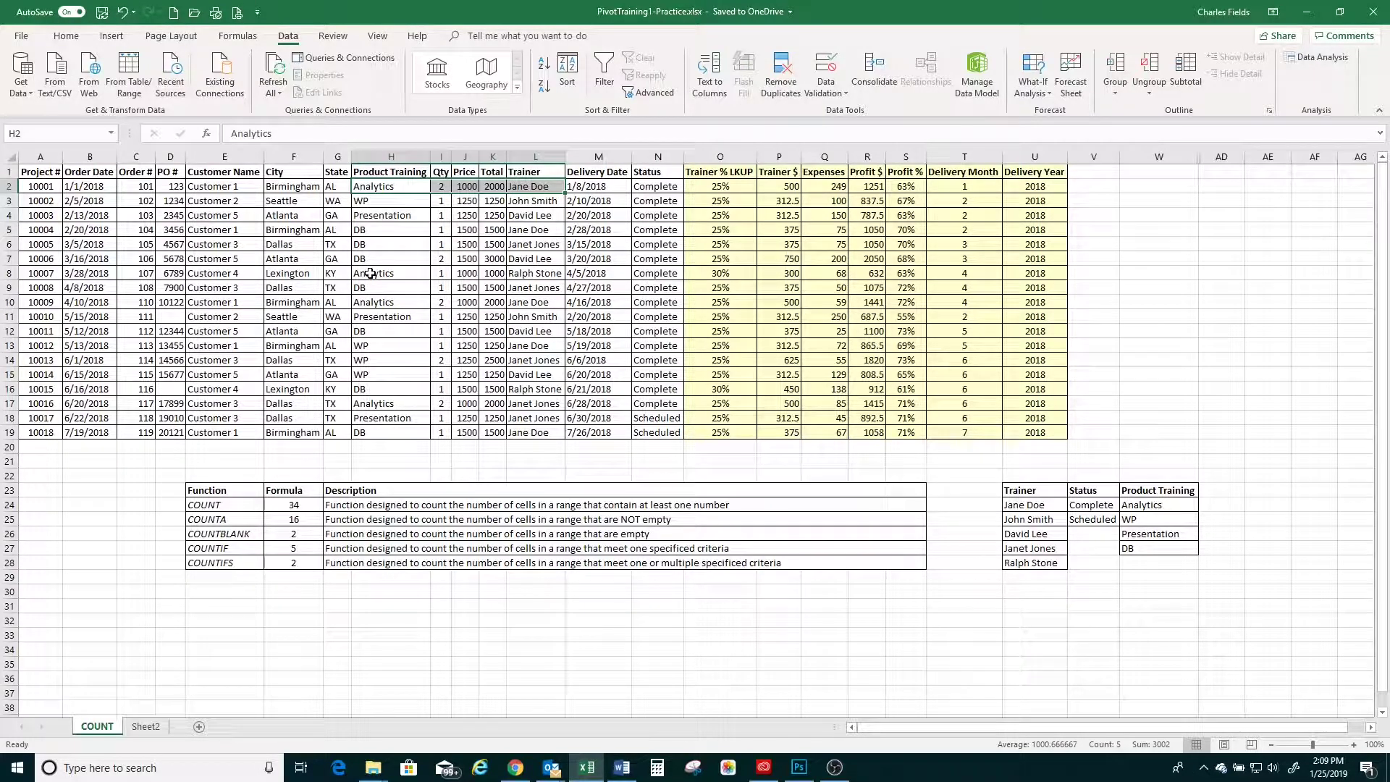
{"action": "left_click_drag", "start_coordinate": [371, 301], "coordinate": [524, 304]}
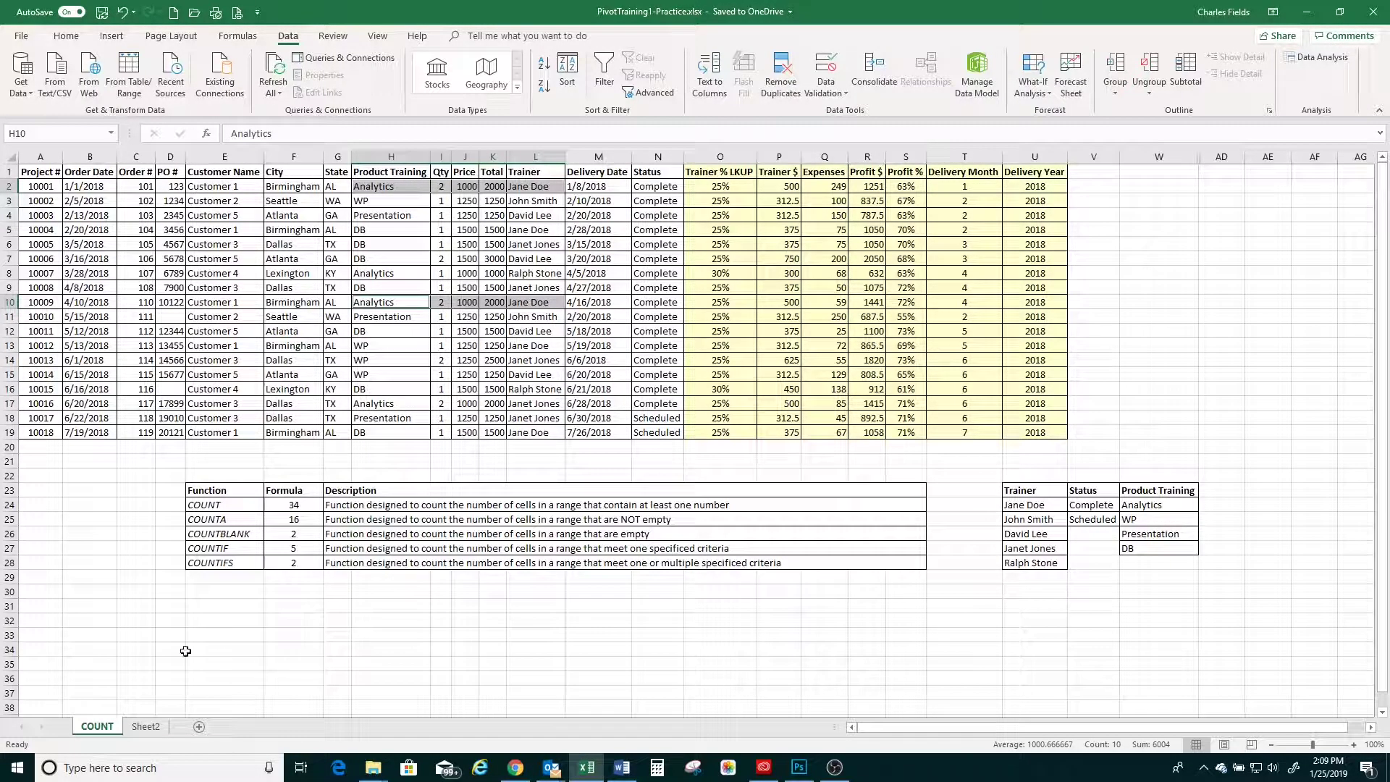
{"action": "left_click", "coordinate": [217, 602]}
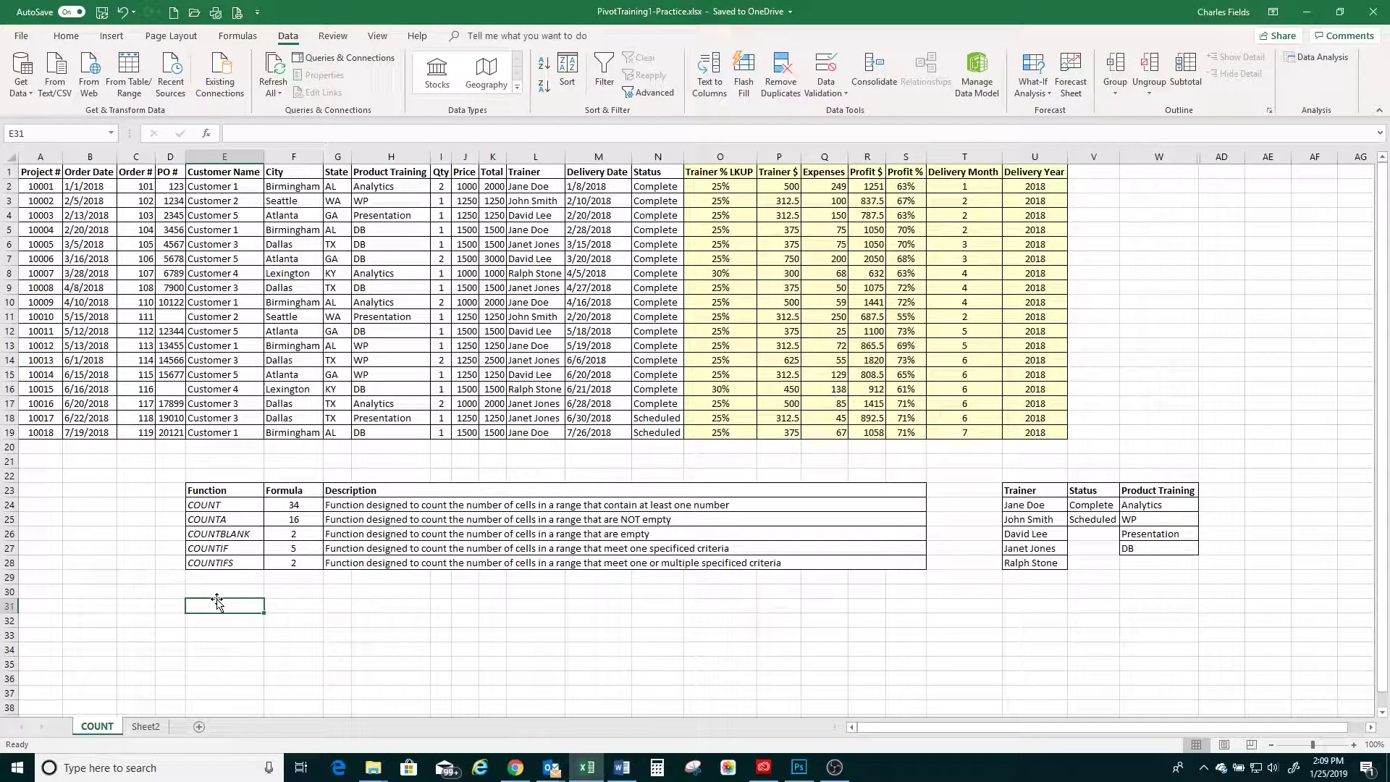